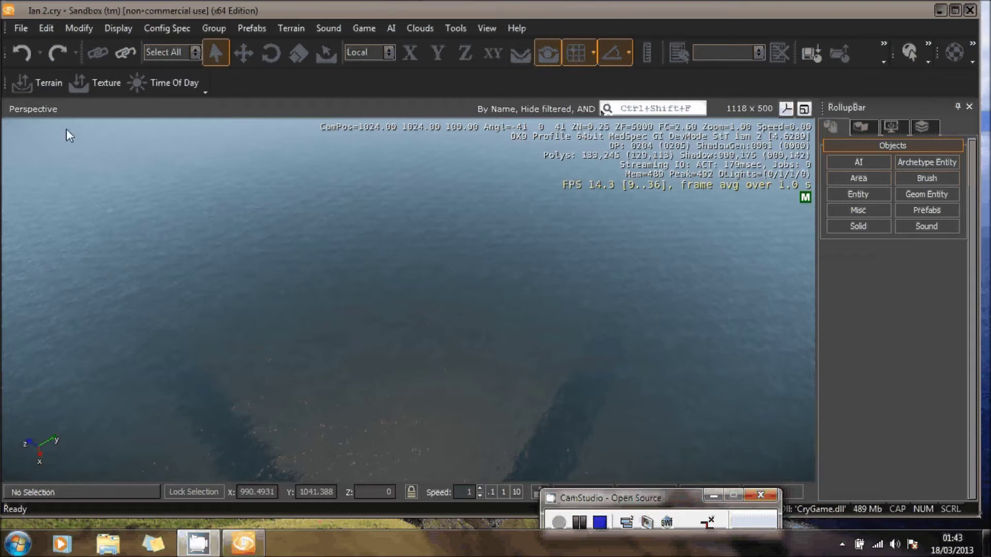
# Remove the ocean with the Terrain Editor's Modify > Remove Ocean, then close the editor.
pyautogui.click(52, 83)
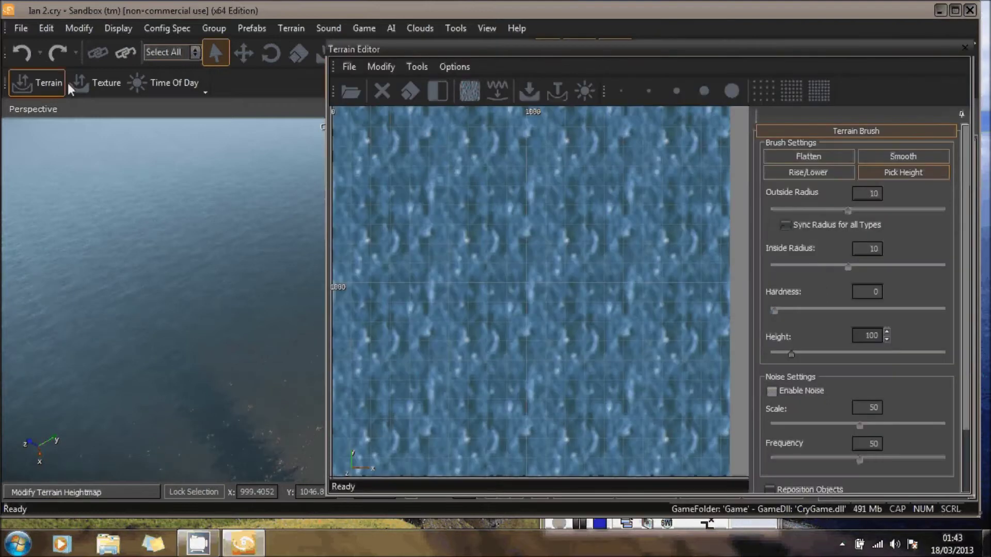
pyautogui.click(383, 67)
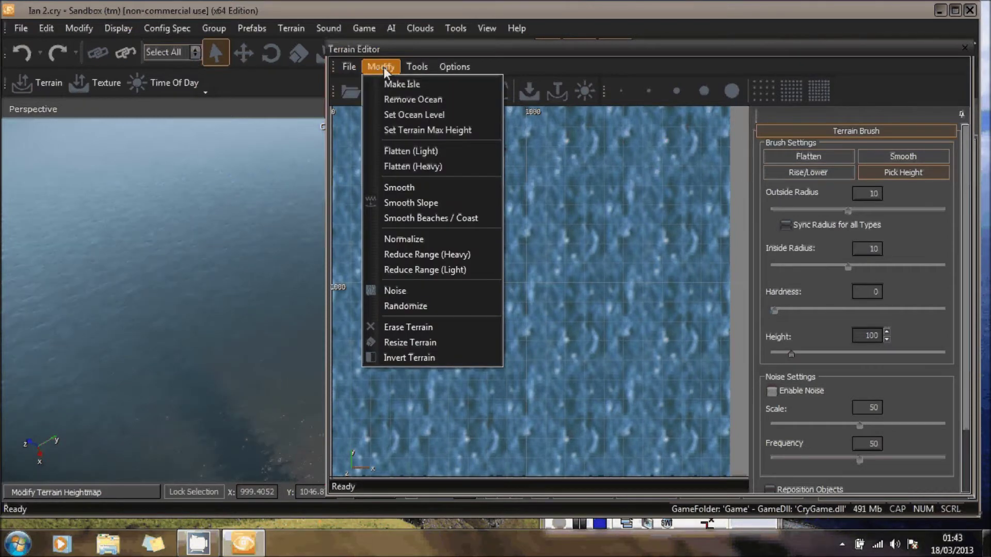
pyautogui.click(404, 97)
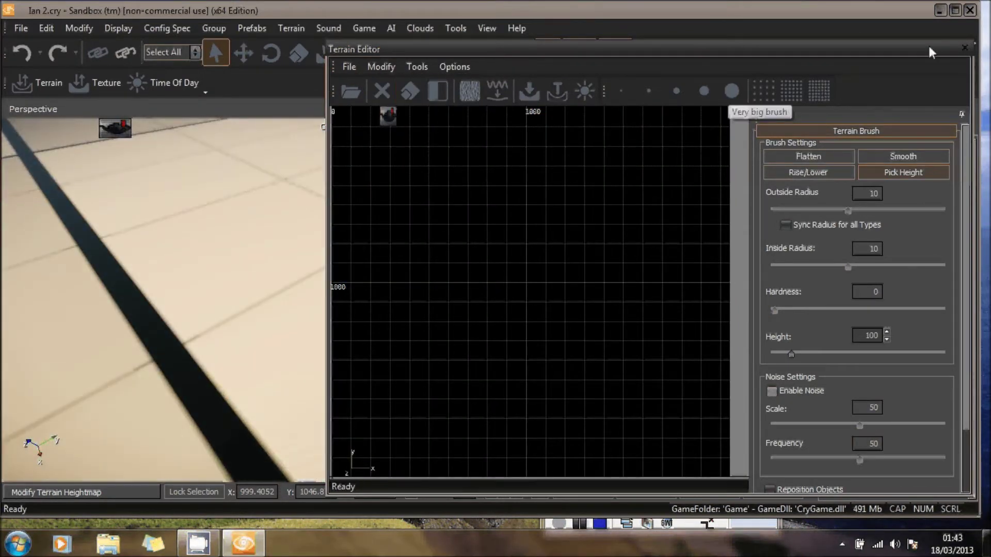
pyautogui.click(964, 48)
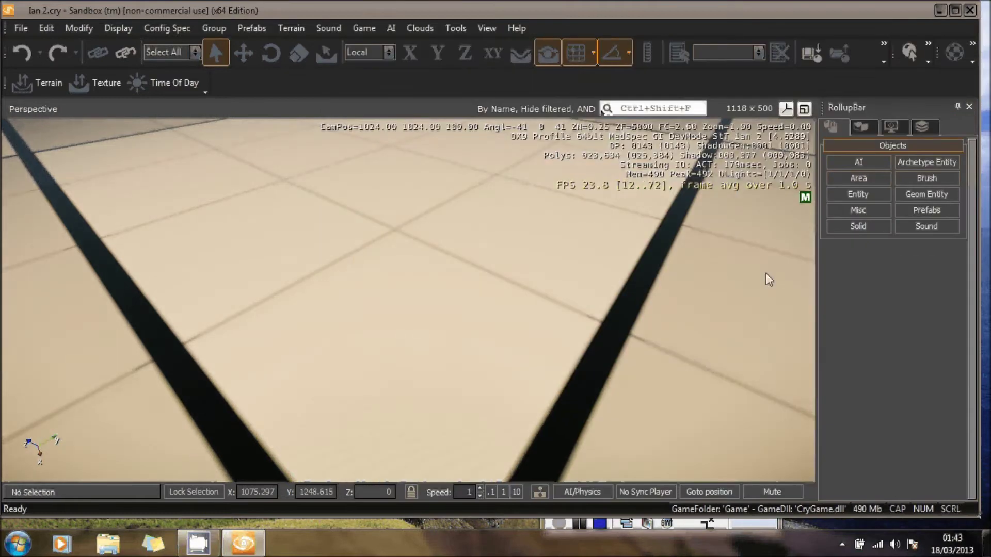
# Place a box brush from the objects browser onto the flat ground.
pyautogui.moveTo(765, 273); pyautogui.dragTo(706, 268, button='right')
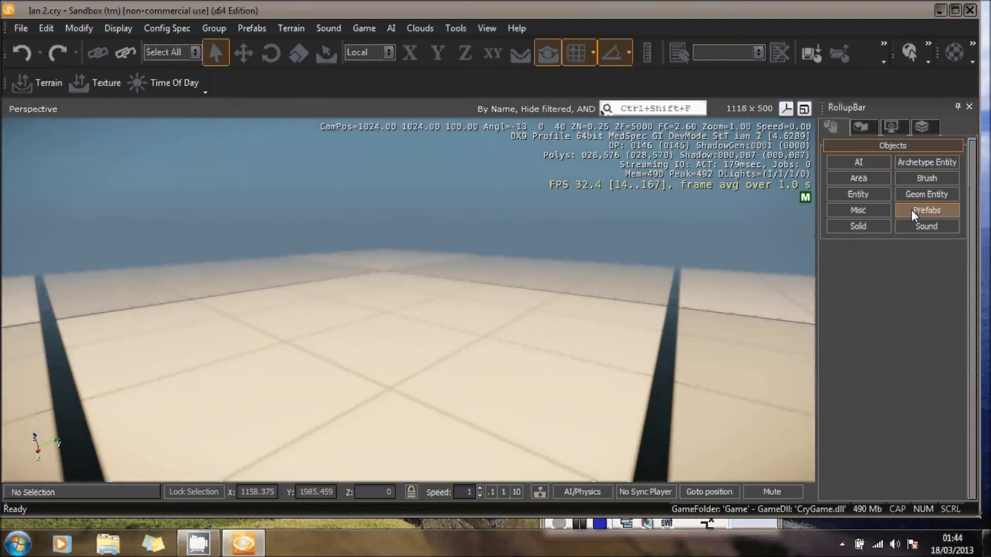
pyautogui.click(925, 179)
pyautogui.click(833, 267)
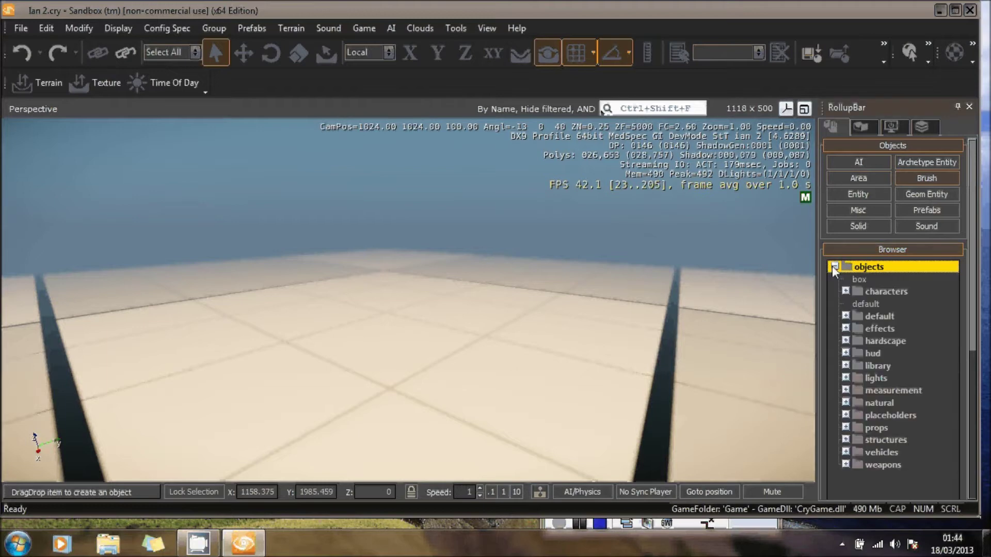
pyautogui.click(859, 280)
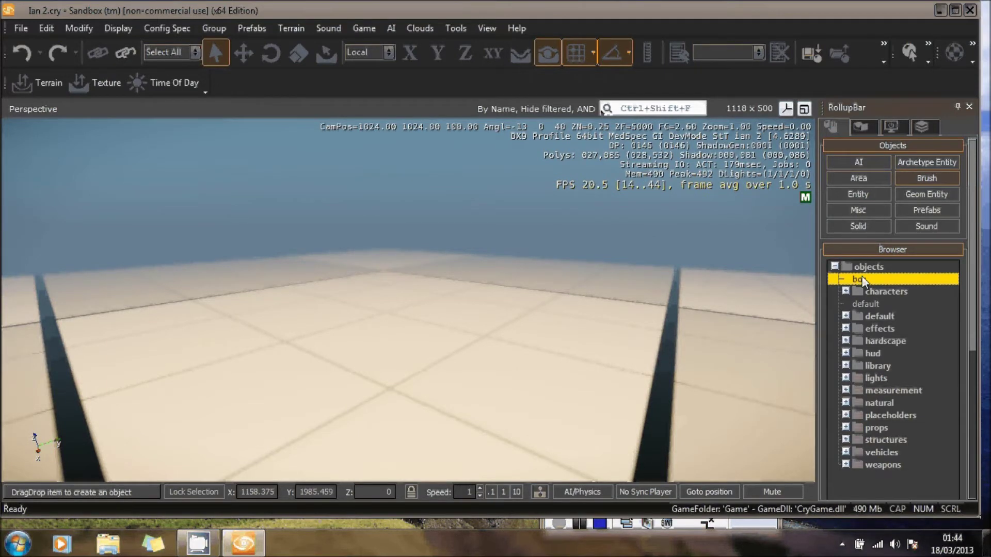
pyautogui.moveTo(530, 367); pyautogui.dragTo(519, 371)
pyautogui.click(519, 371)
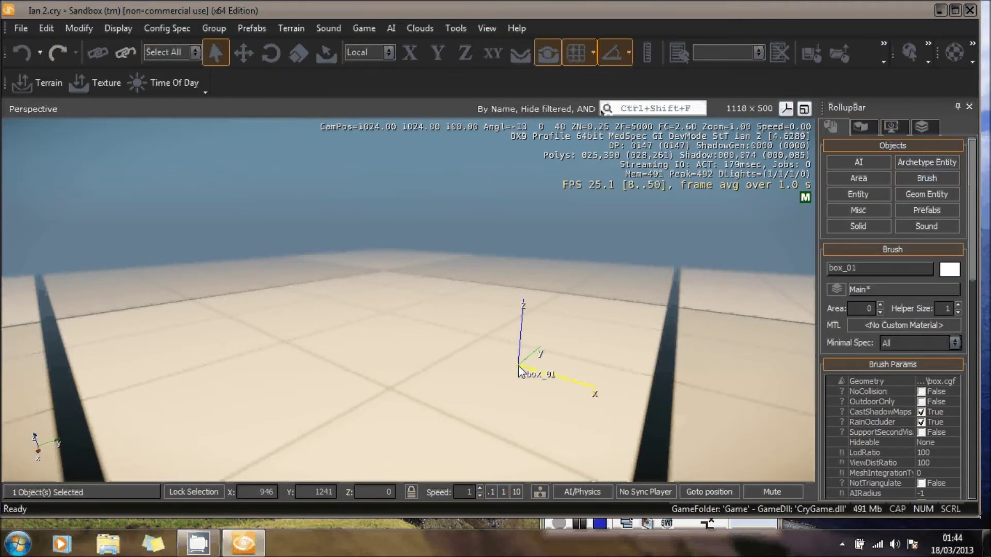
# Scale the box up evenly to about 39.5 on every axis.
pyautogui.moveTo(524, 373); pyautogui.dragTo(531, 395, button='middle')
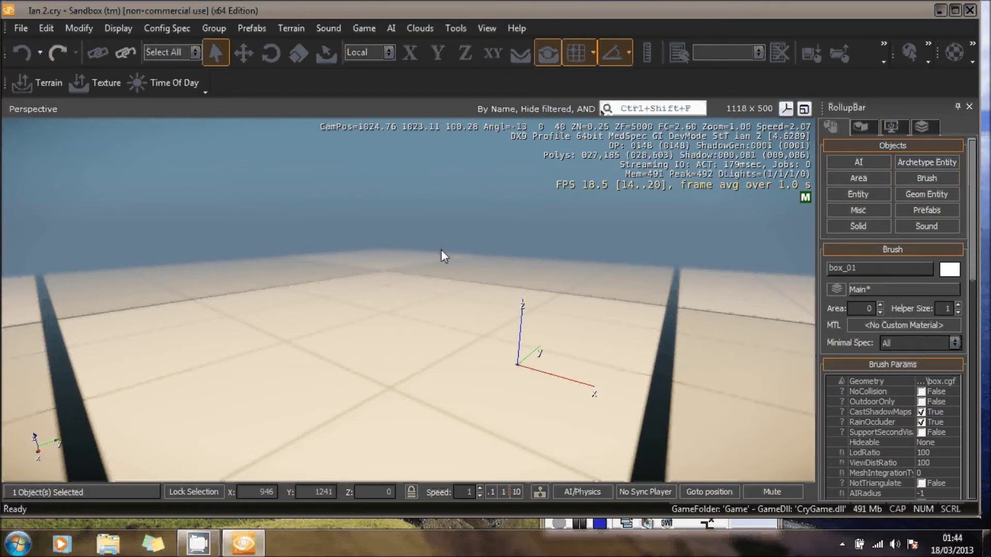
pyautogui.click(300, 55)
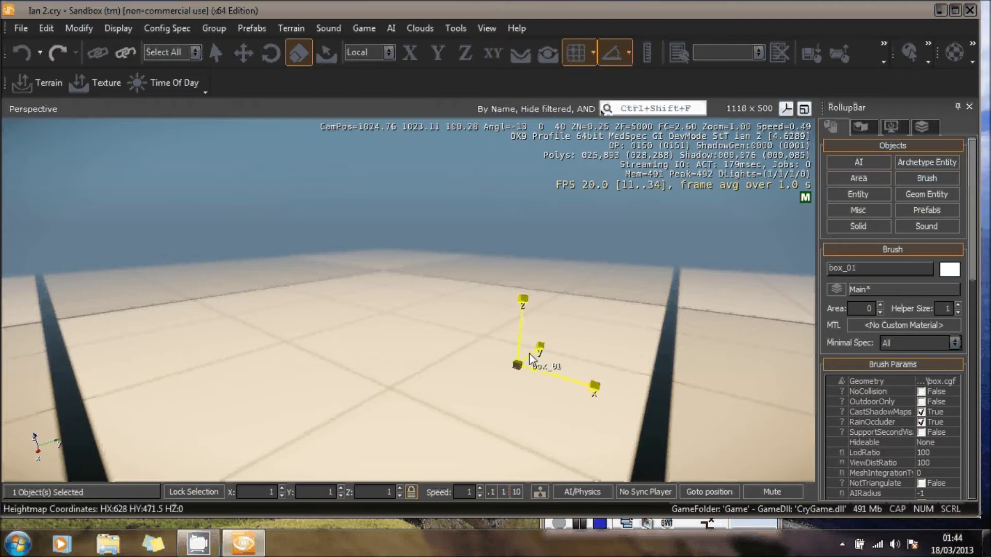
pyautogui.moveTo(527, 364)
pyautogui.mouseDown()
pyautogui.moveTo(620, 304)
pyautogui.moveTo(520, 357)
pyautogui.moveTo(520, 376)
pyautogui.moveTo(877, 264)
pyautogui.moveTo(658, 312)
pyautogui.moveTo(661, 280)
pyautogui.mouseUp()
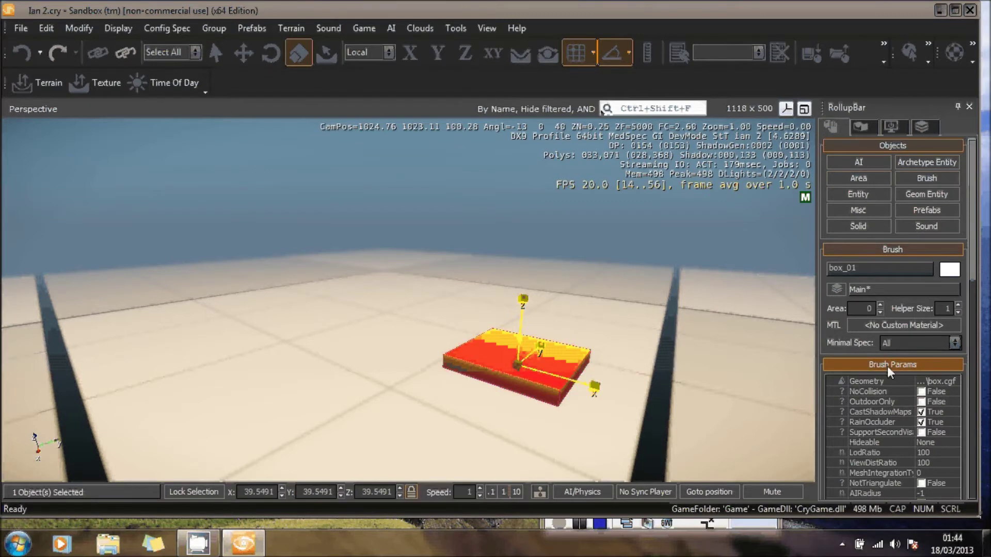
# Swap box_01's geometry to Objects/default/primitive_sphere.cgf and uncheck CastShadowMaps and RainOccluder.
pyautogui.click(952, 380)
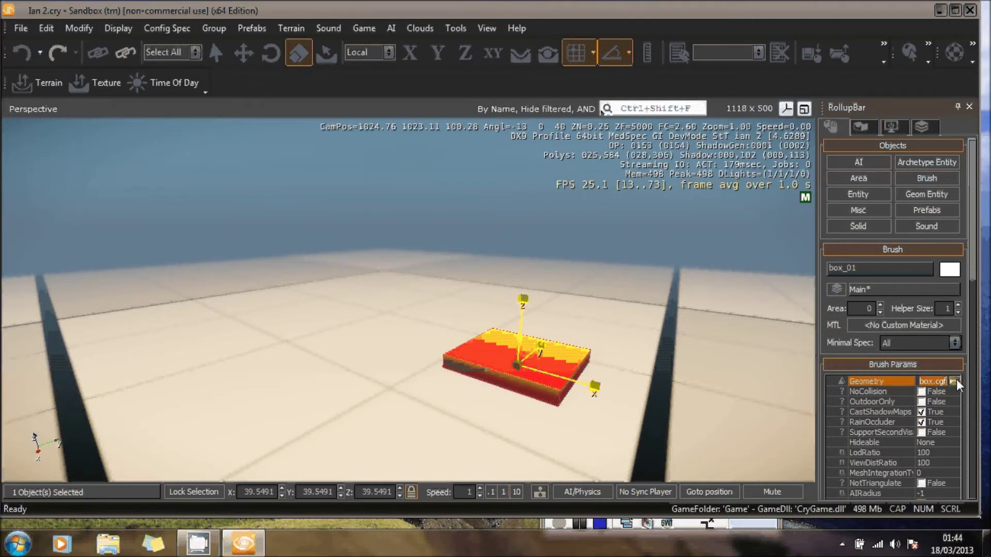
pyautogui.click(953, 381)
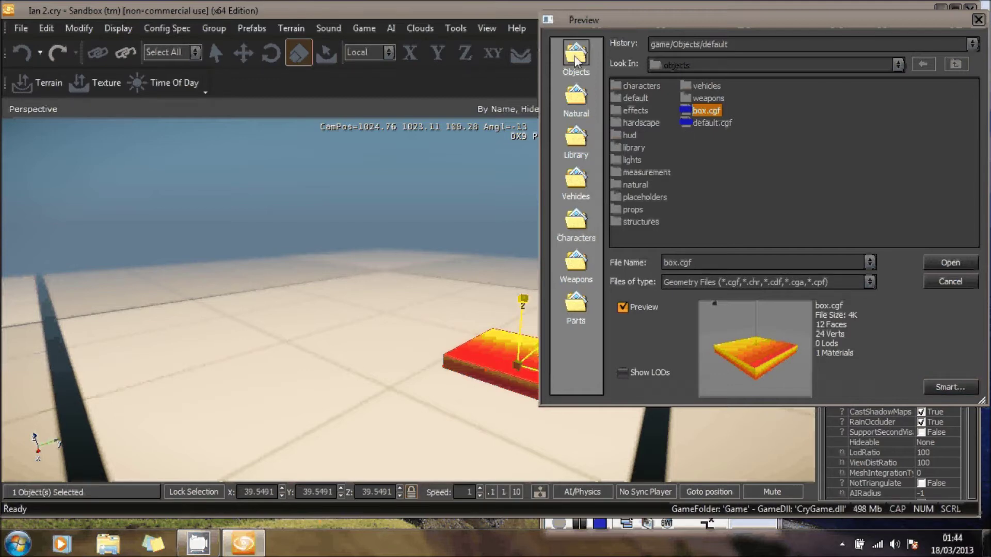
pyautogui.click(577, 61)
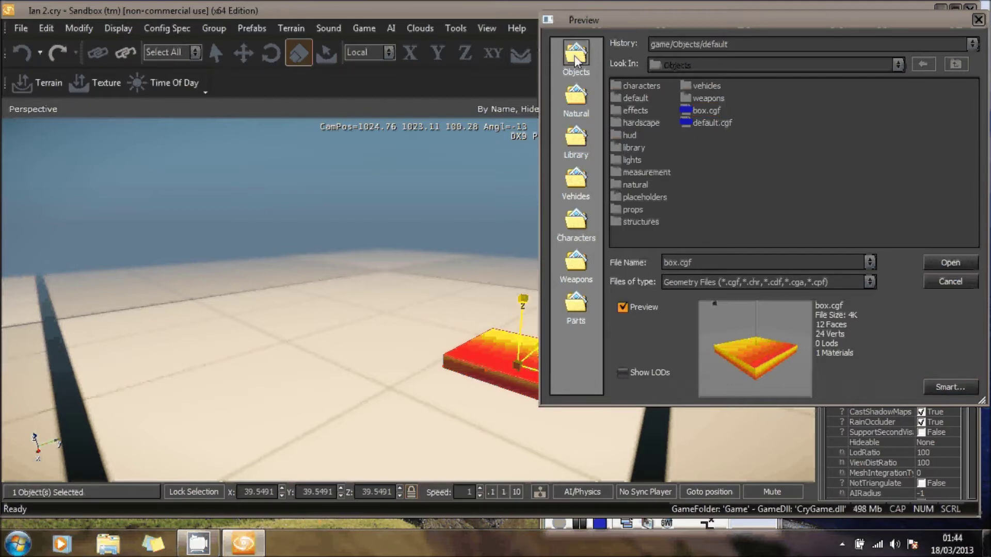
pyautogui.click(635, 96)
pyautogui.doubleClick(636, 96)
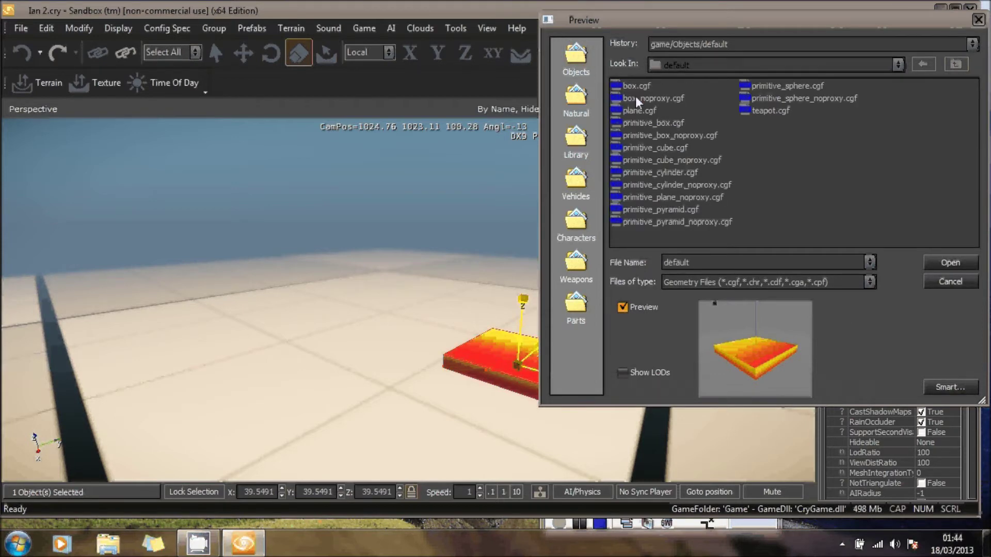
pyautogui.click(784, 85)
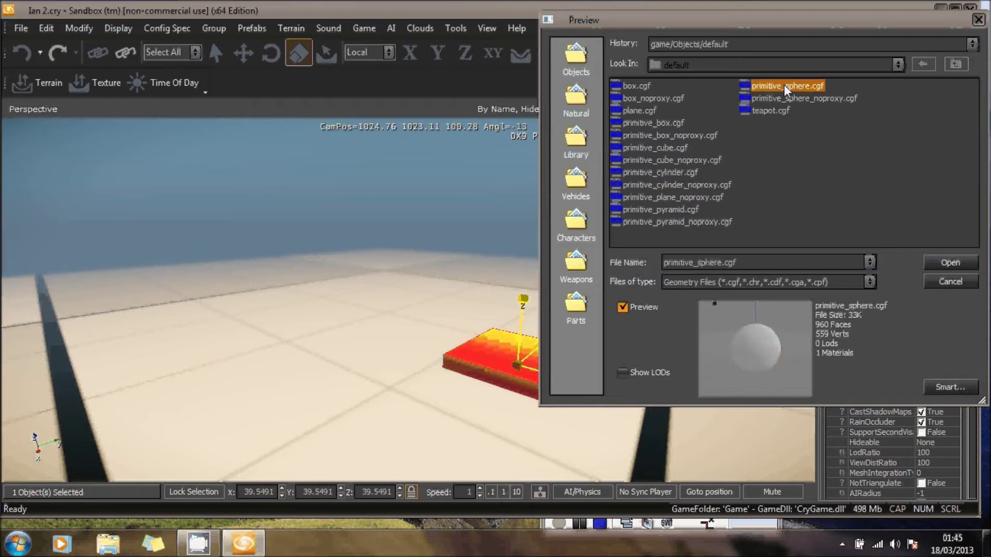
pyautogui.doubleClick(784, 86)
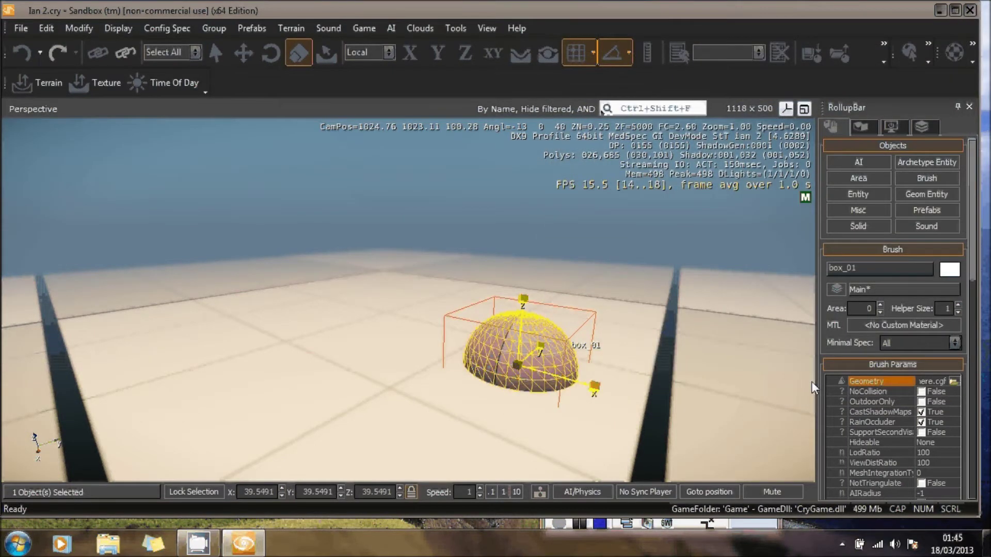
pyautogui.click(921, 413)
pyautogui.click(921, 421)
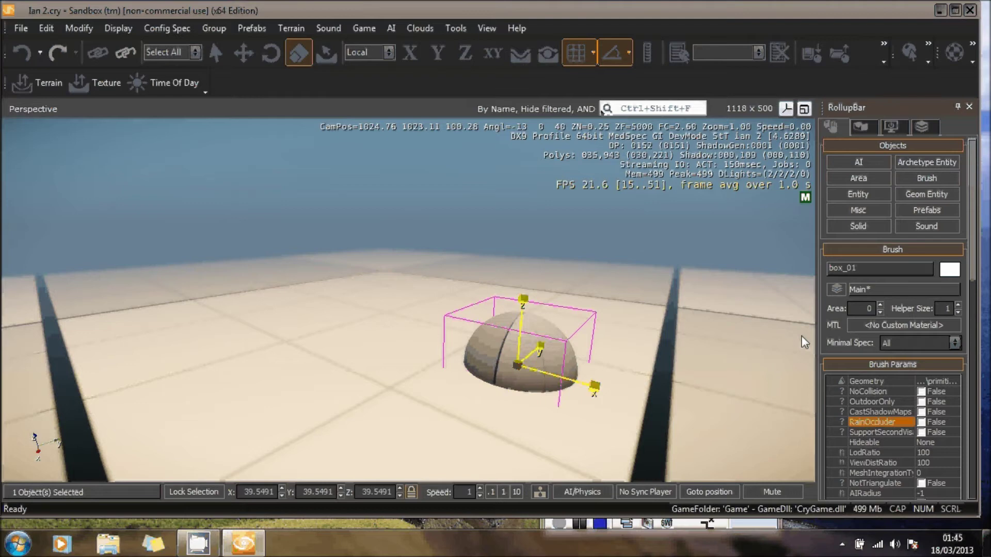
# Assign the materials > decals > algae_orange_onwater material to the sphere in the Material Editor.
pyautogui.click(892, 322)
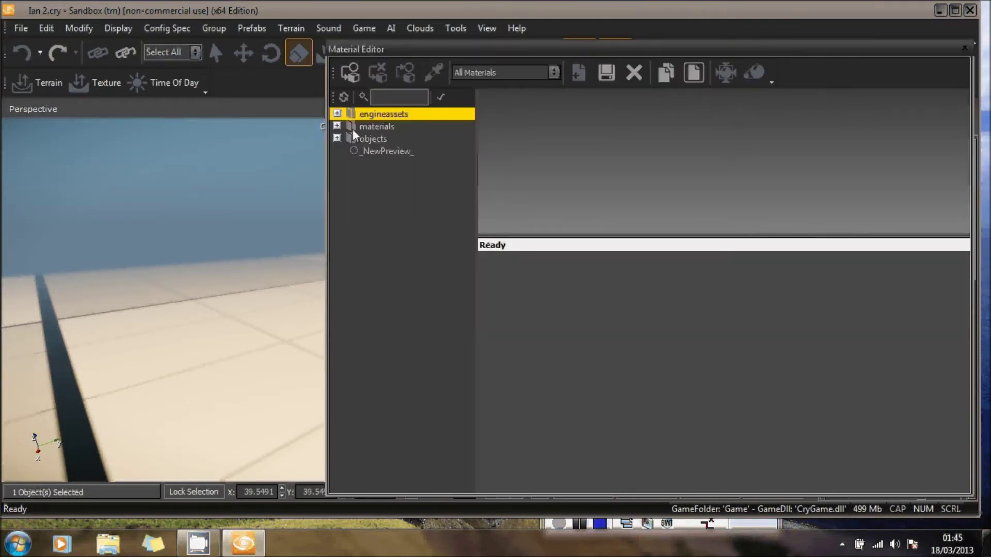
pyautogui.doubleClick(353, 127)
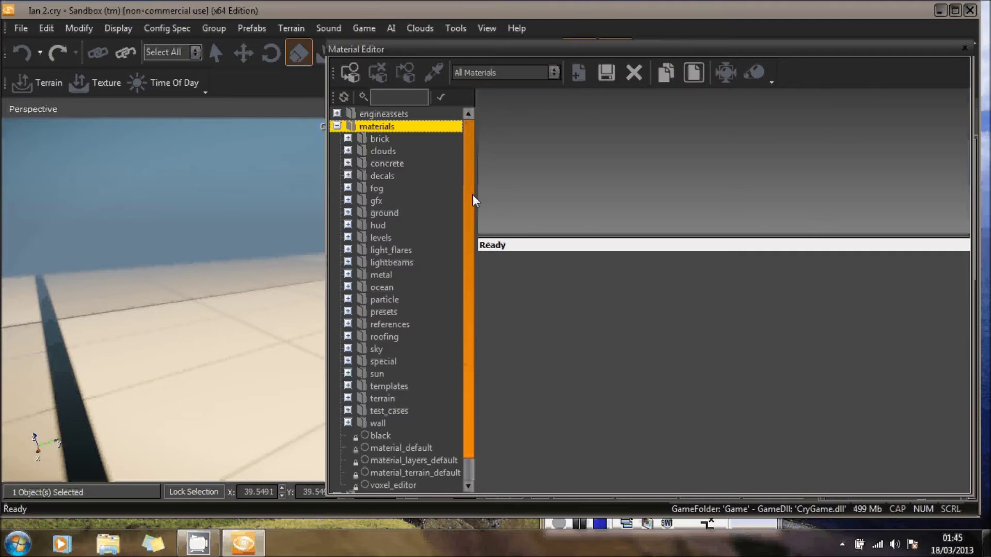
pyautogui.moveTo(472, 199); pyautogui.dragTo(465, 298)
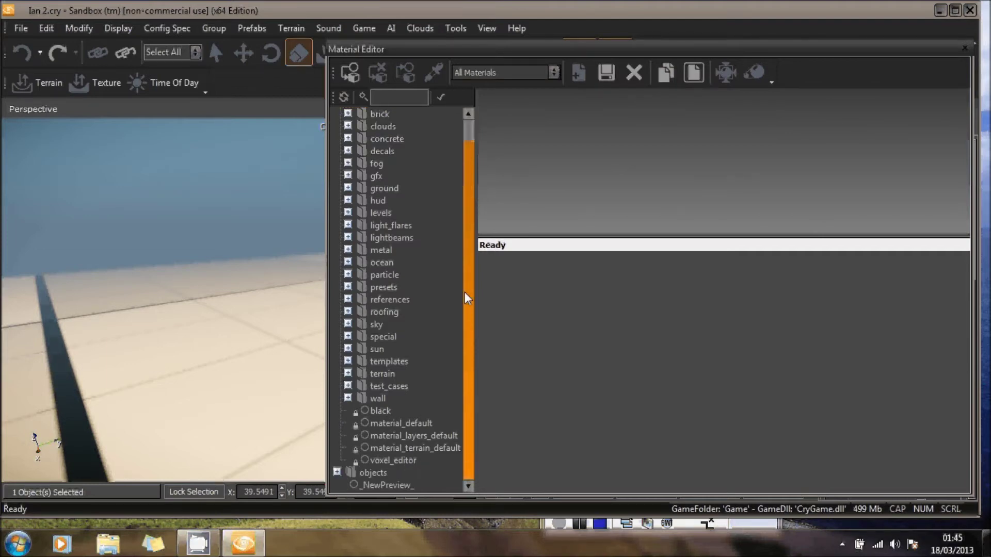
pyautogui.doubleClick(381, 151)
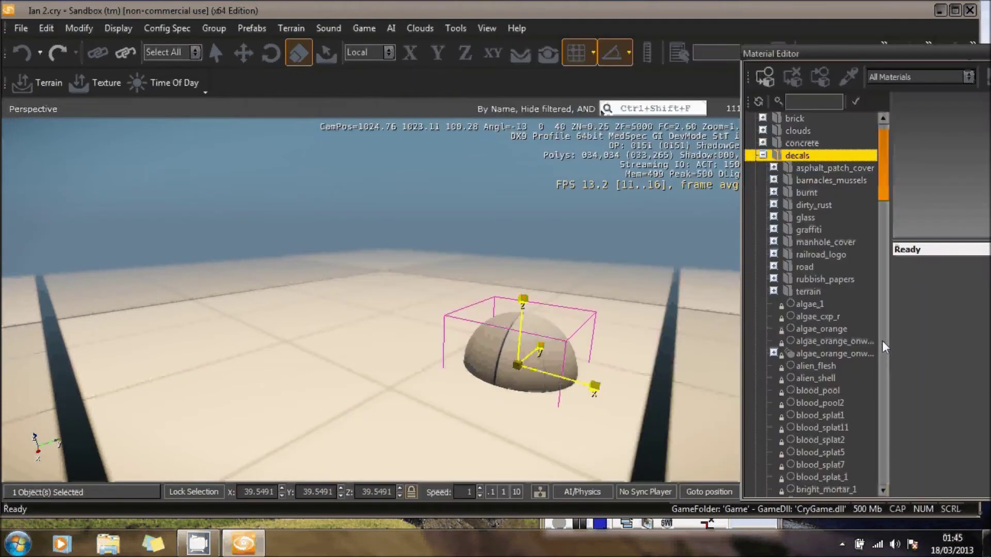
pyautogui.click(839, 340)
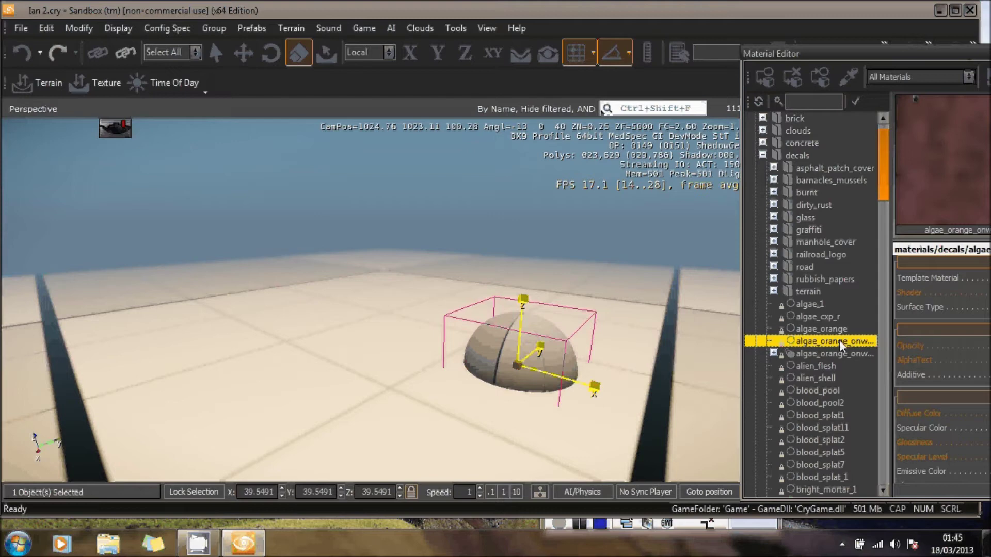
pyautogui.click(764, 78)
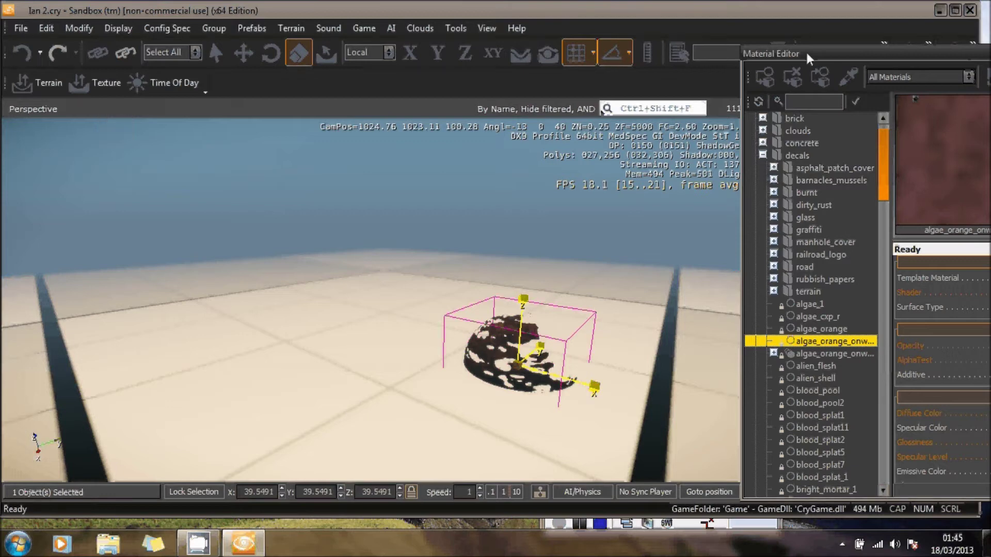
pyautogui.moveTo(805, 50)
pyautogui.mouseDown()
pyautogui.moveTo(559, 10)
pyautogui.moveTo(610, 18)
pyautogui.mouseUp()
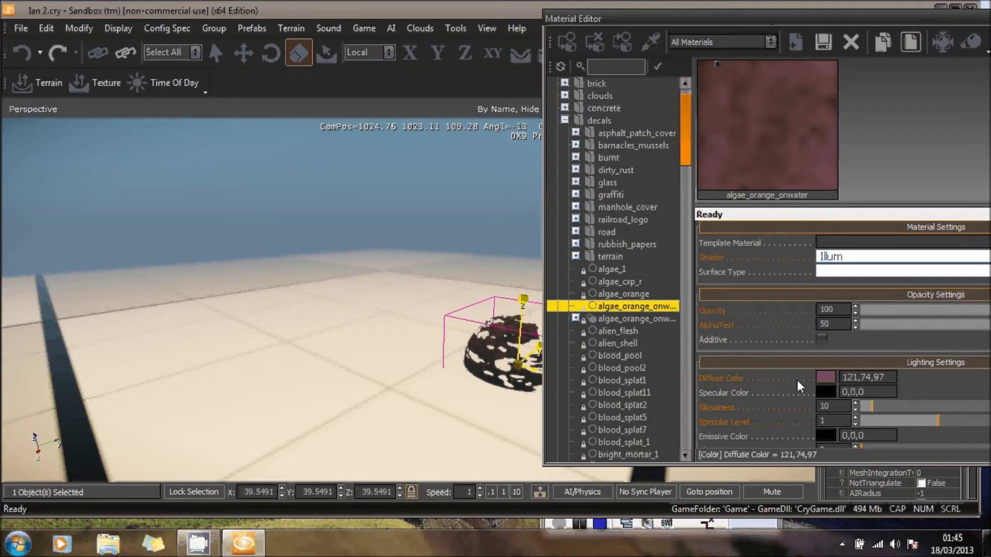
pyautogui.click(823, 376)
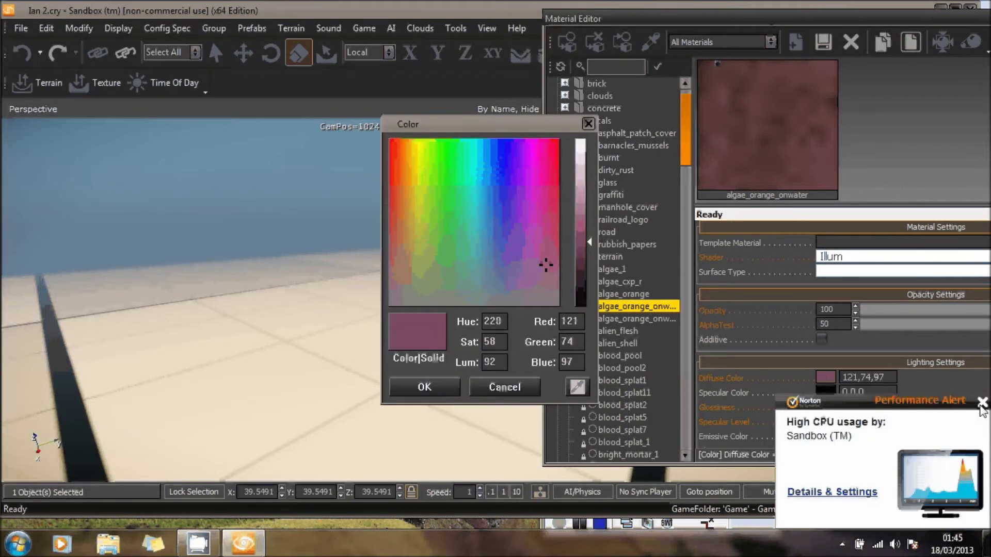
# Set the diffuse colour to bright red and the specular colour to yellow (232,253,40).
pyautogui.click(393, 139)
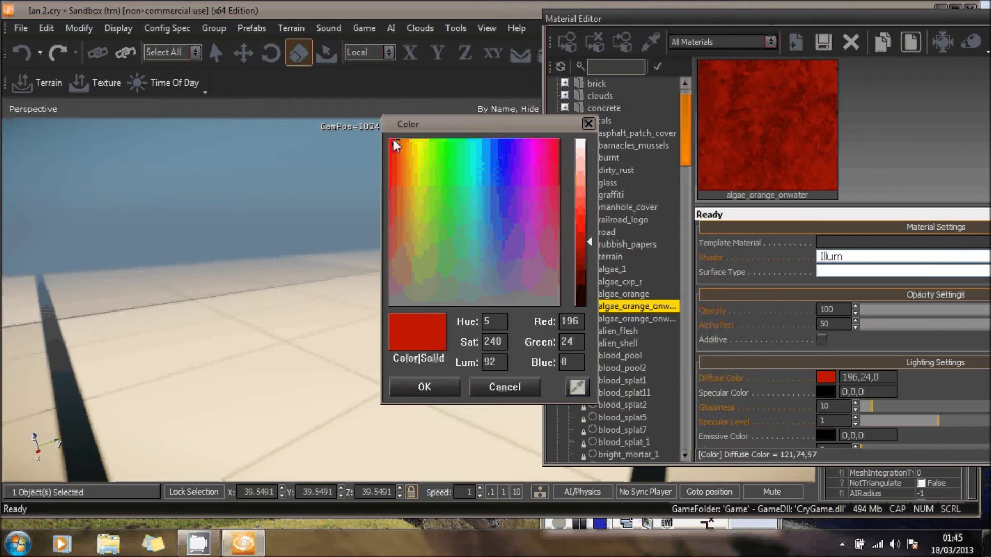
pyautogui.click(582, 227)
pyautogui.click(453, 385)
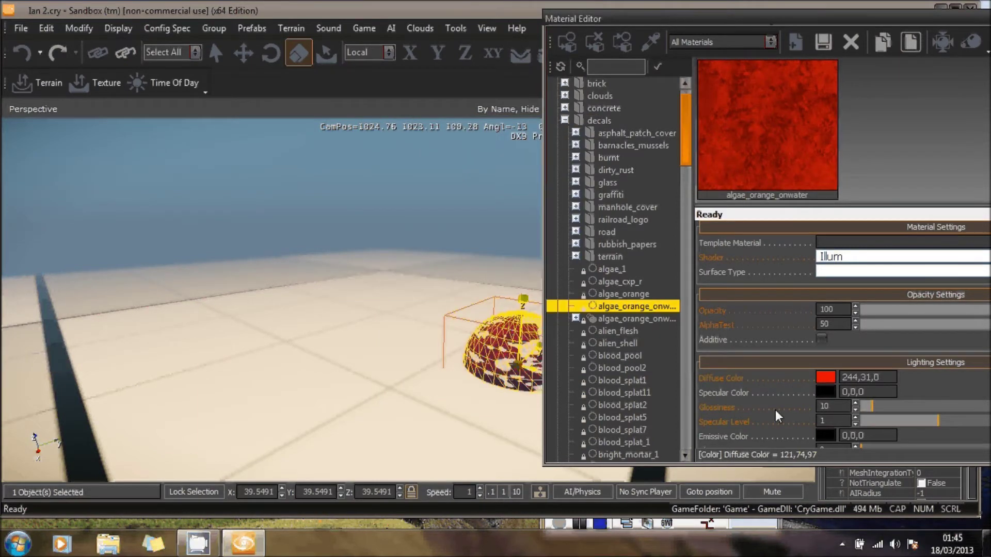
pyautogui.click(822, 389)
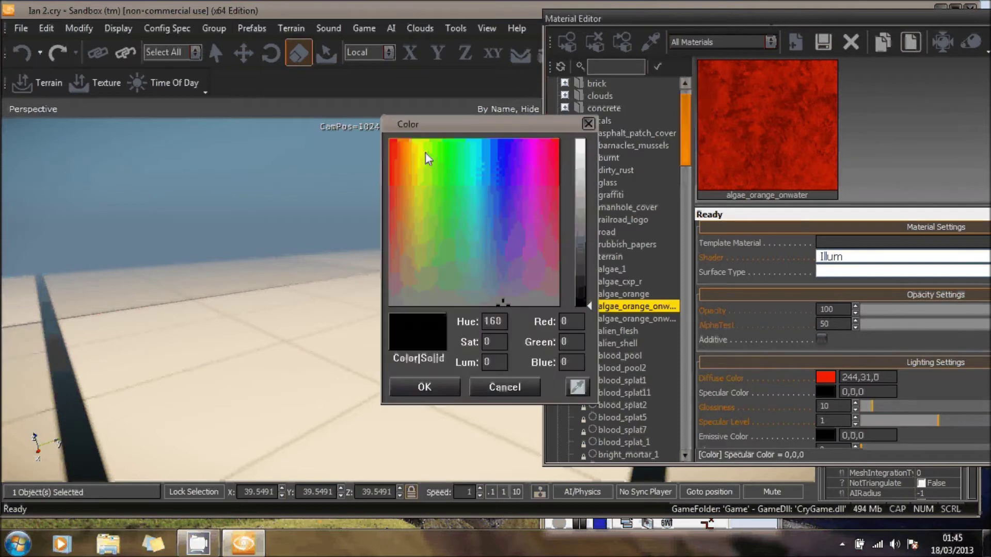
pyautogui.click(418, 144)
pyautogui.click(582, 211)
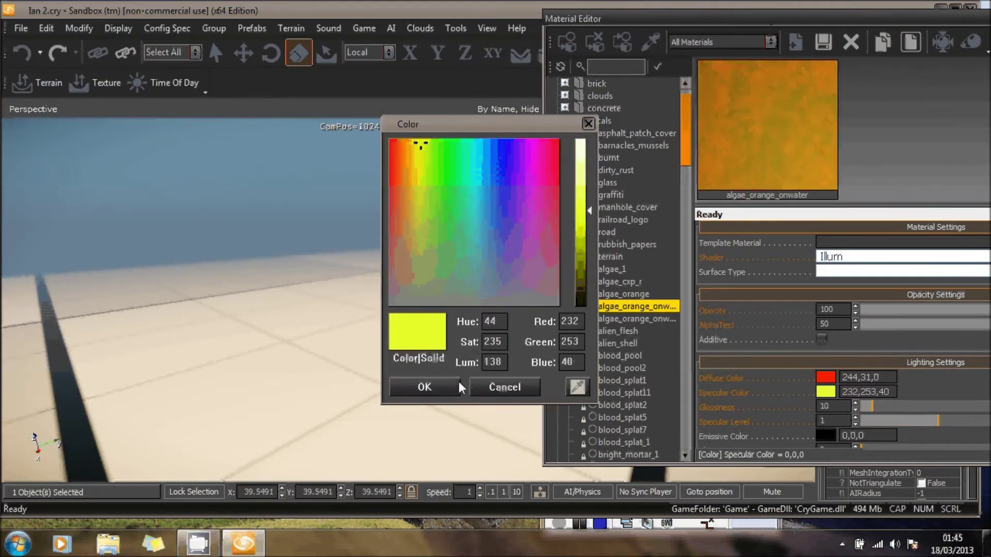
pyautogui.click(455, 388)
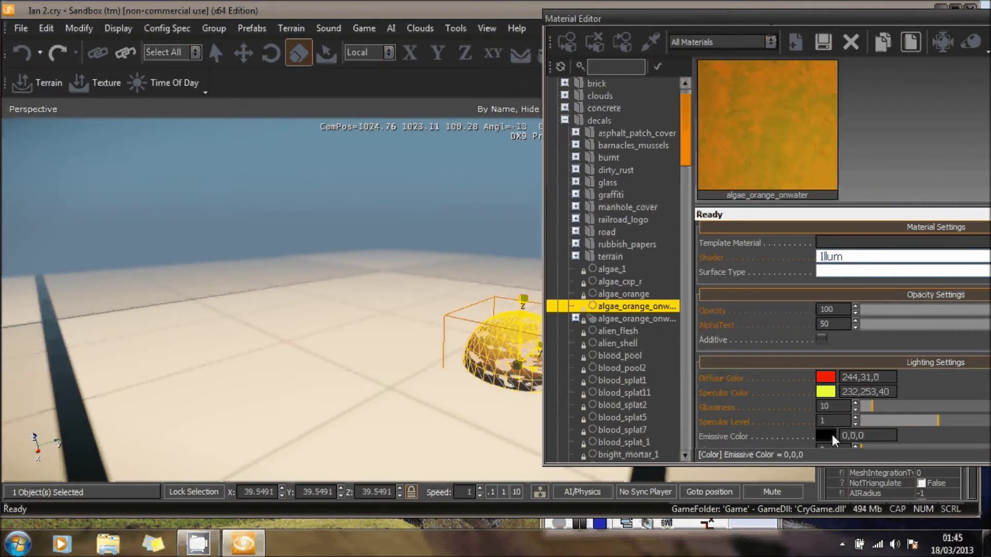
# Set the emissive colour to cyan (12,191,201).
pyautogui.click(832, 434)
pyautogui.click(475, 158)
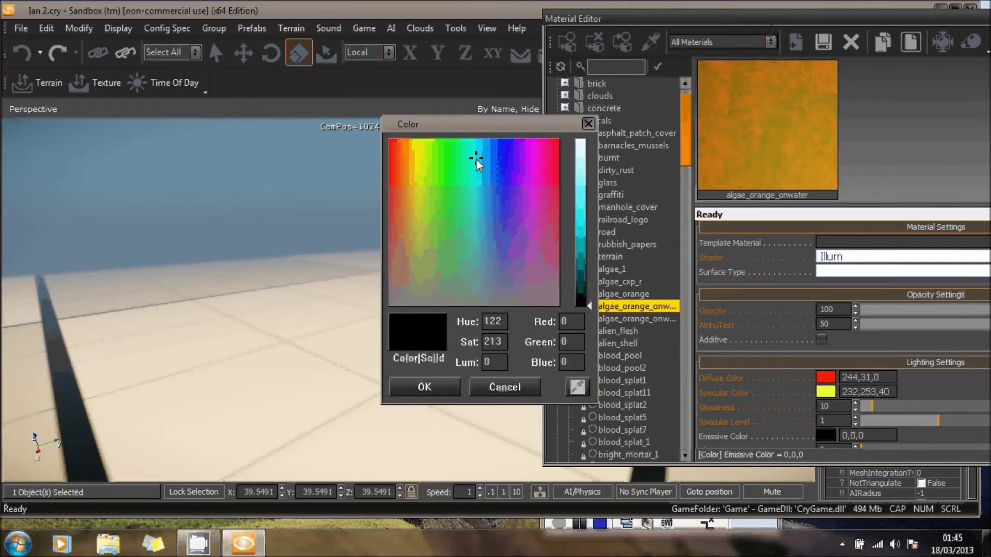
pyautogui.click(573, 236)
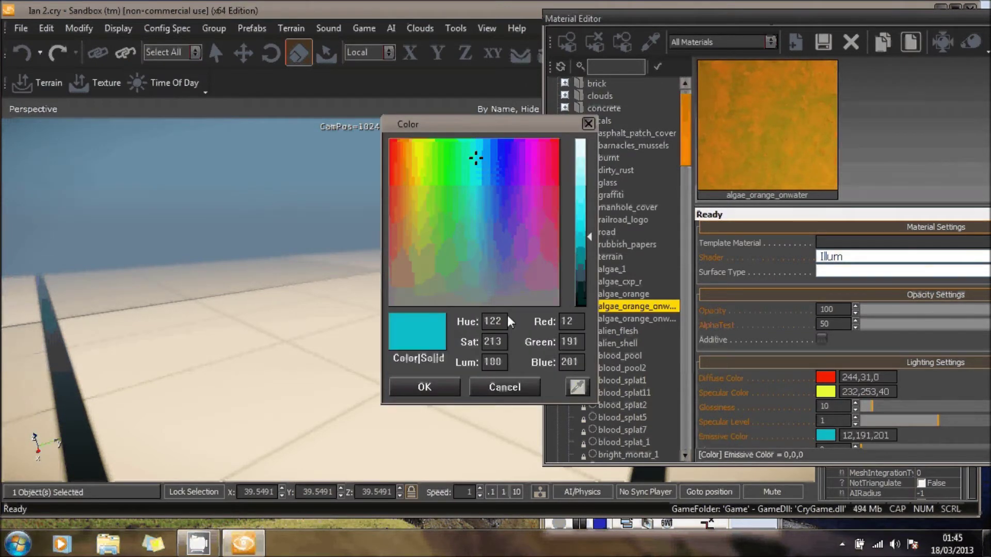
pyautogui.click(439, 385)
pyautogui.moveTo(675, 25)
pyautogui.mouseDown()
pyautogui.moveTo(83, 9)
pyautogui.moveTo(699, 6)
pyautogui.moveTo(690, 13)
pyautogui.mouseUp()
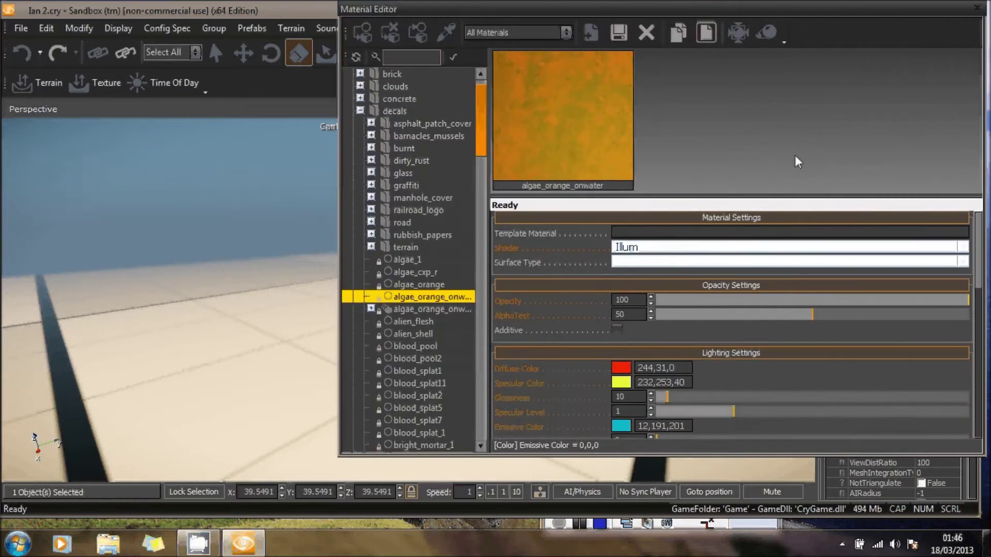
pyautogui.scroll(-3, 929, 310)
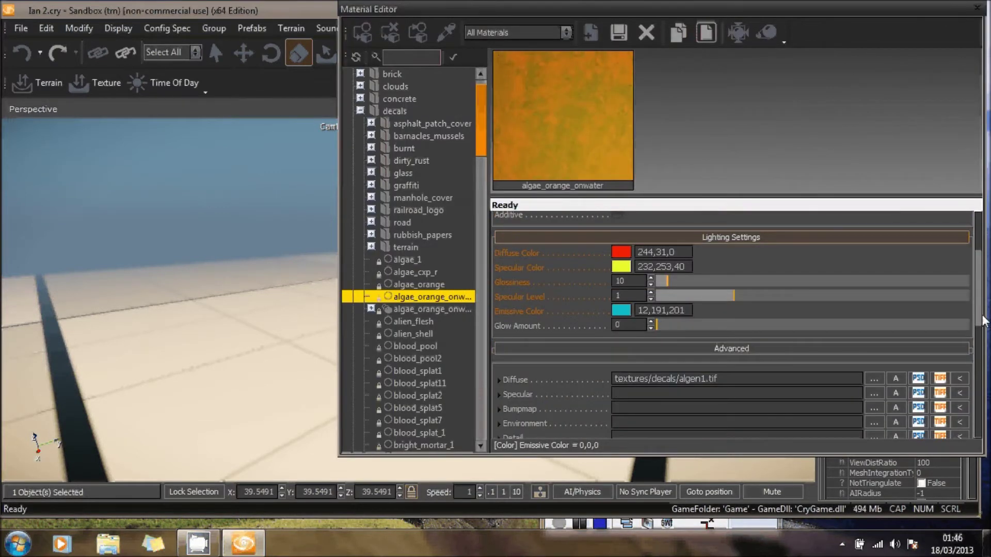
pyautogui.scroll(-1, 983, 320)
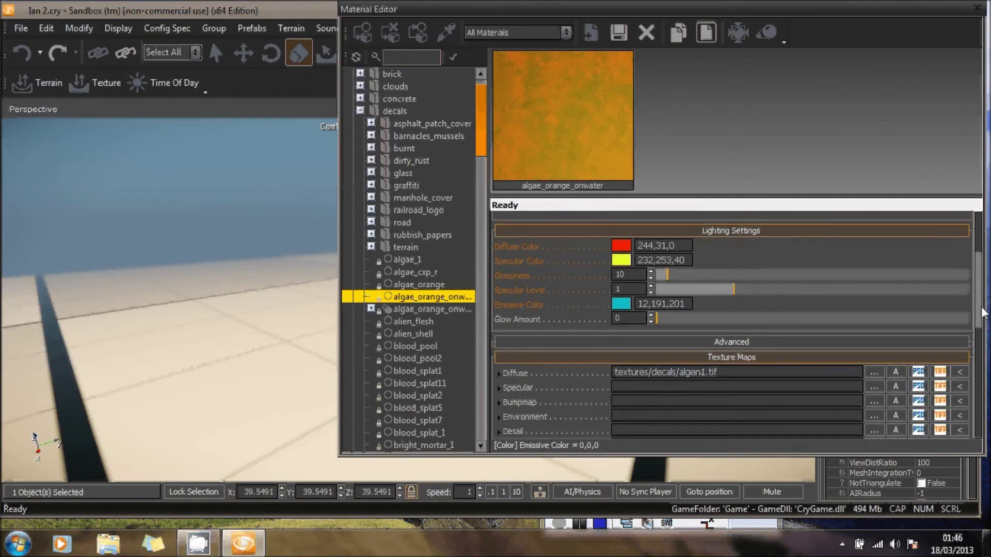
# Raise the material's Glow Amount to 14 and close the Material Editor.
pyautogui.click(666, 319)
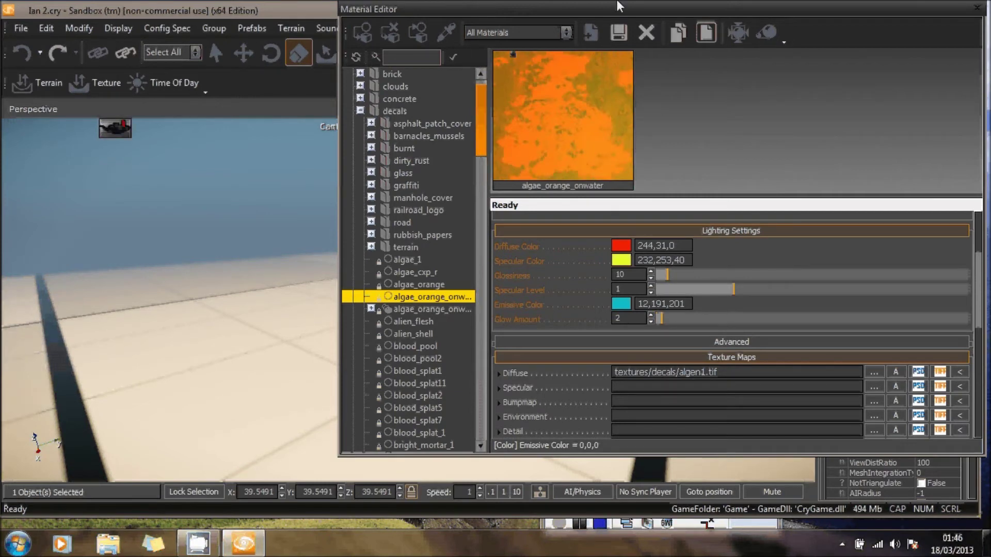
pyautogui.moveTo(537, 5); pyautogui.dragTo(769, 12)
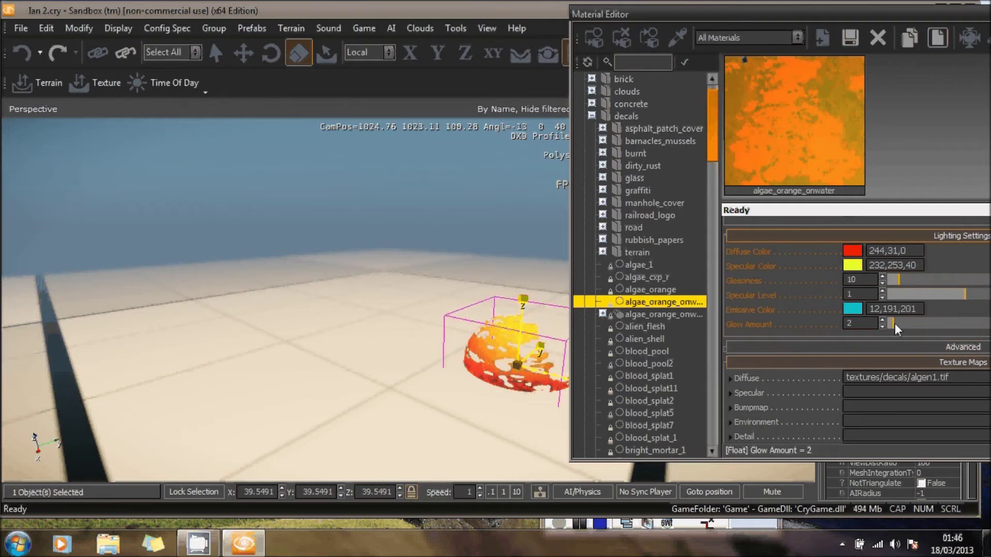
pyautogui.moveTo(893, 323); pyautogui.dragTo(915, 322)
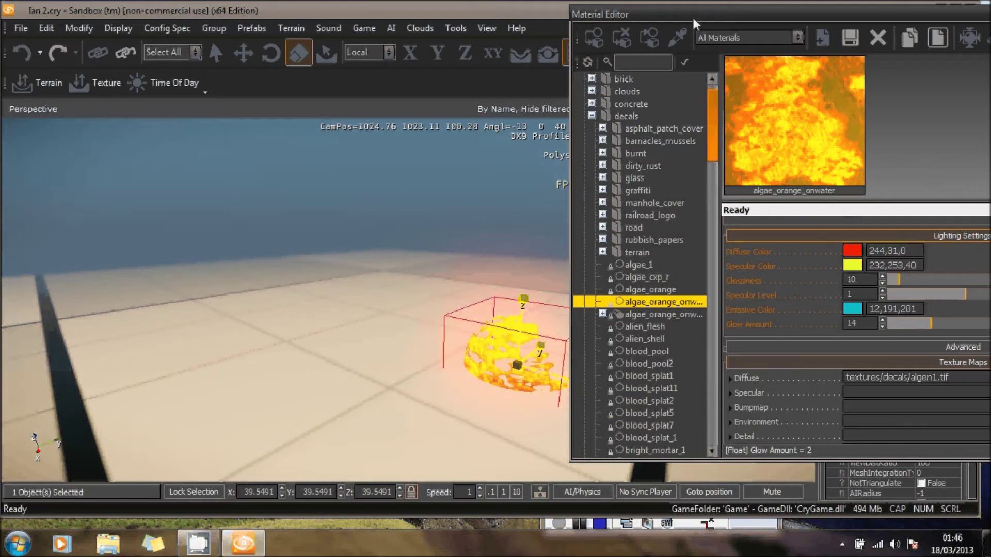
pyautogui.moveTo(692, 16); pyautogui.dragTo(341, 108)
pyautogui.click(856, 107)
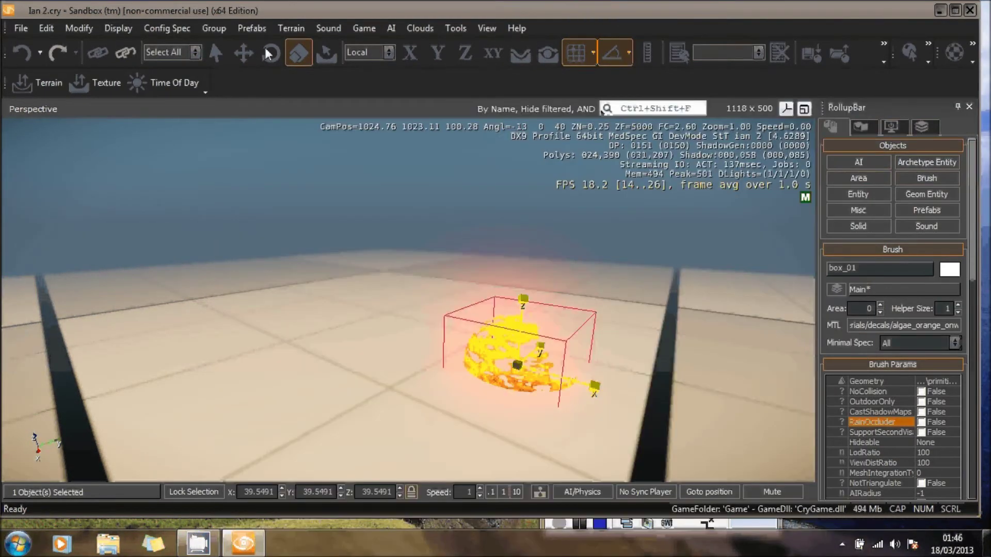
pyautogui.click(174, 83)
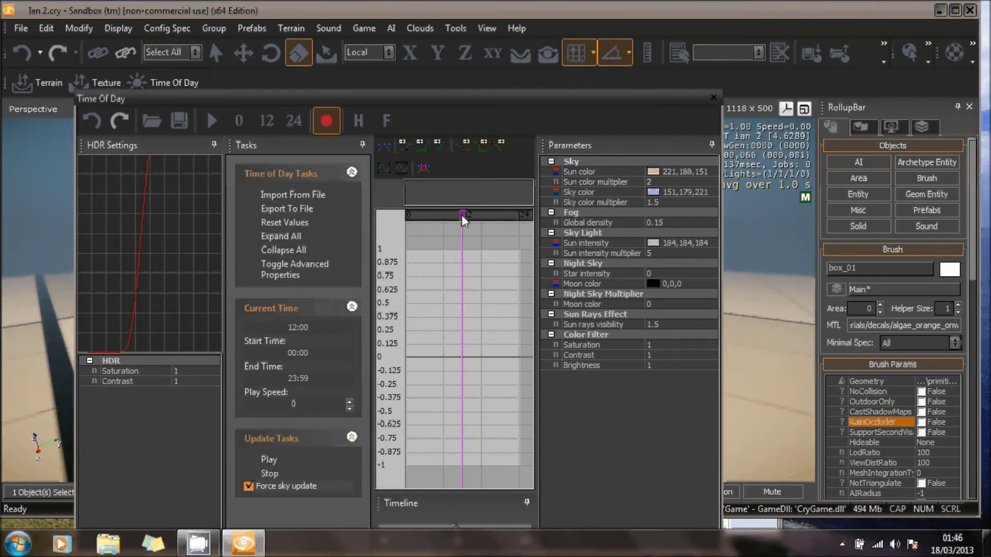
# Set the time of day to 24 (midnight) and close the Time of Day window.
pyautogui.moveTo(461, 214); pyautogui.dragTo(579, 176)
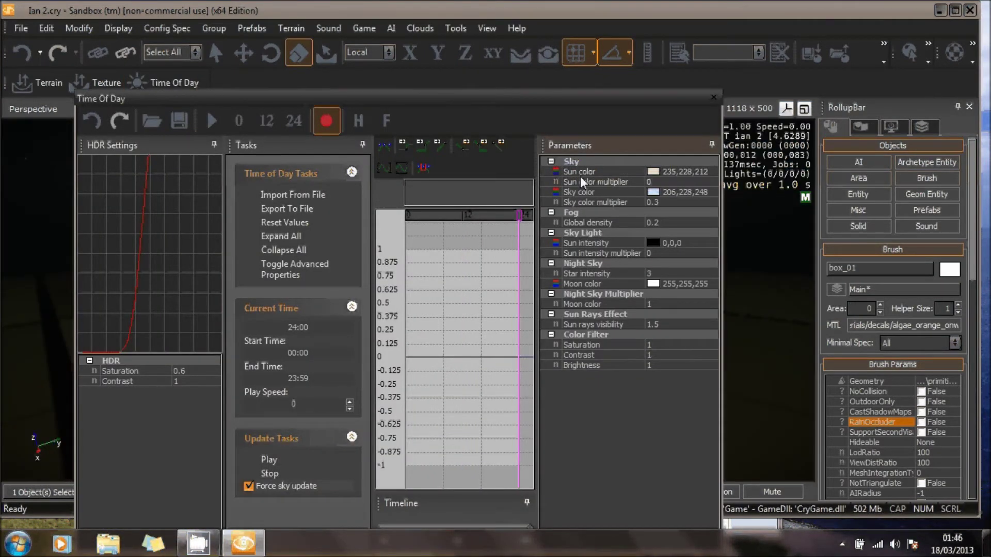
pyautogui.click(713, 96)
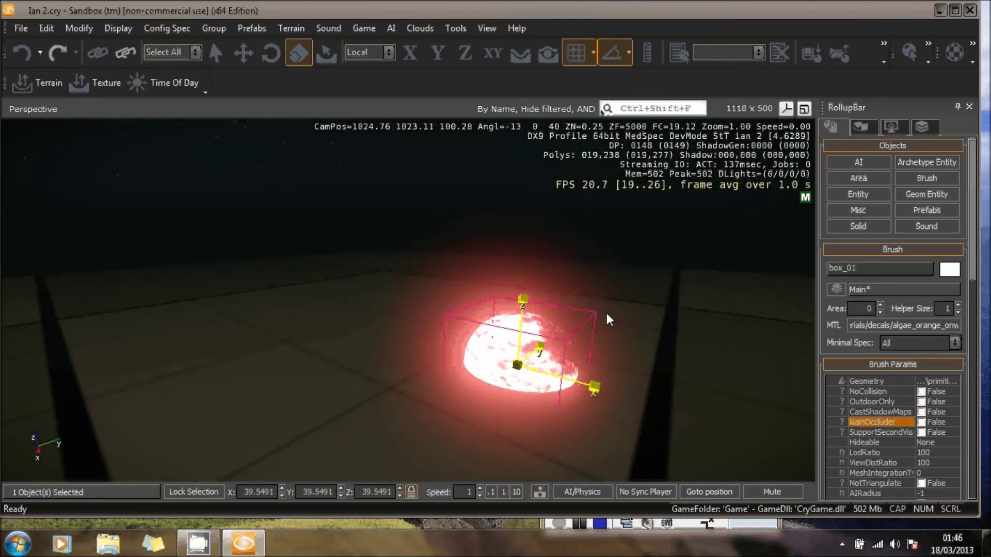
pyautogui.press('1')
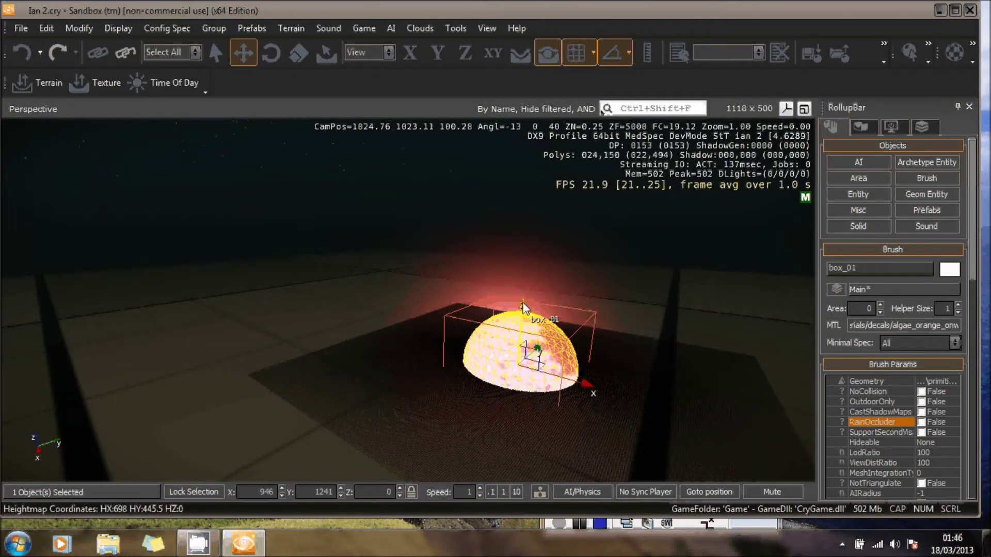
# Raise the sphere along Z to a height of about 297.
pyautogui.moveTo(523, 308); pyautogui.dragTo(545, 257)
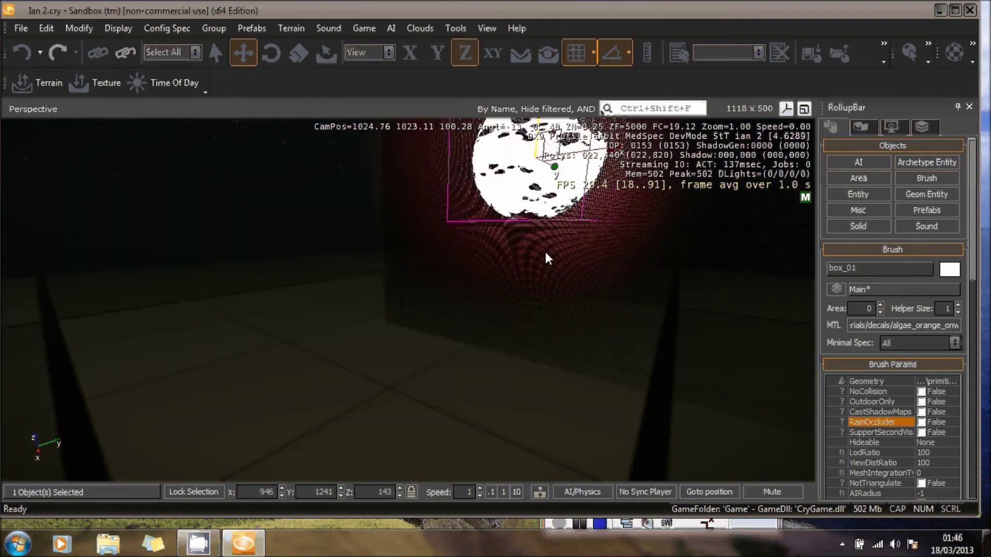
pyautogui.moveTo(545, 252); pyautogui.dragTo(492, 314, button='right')
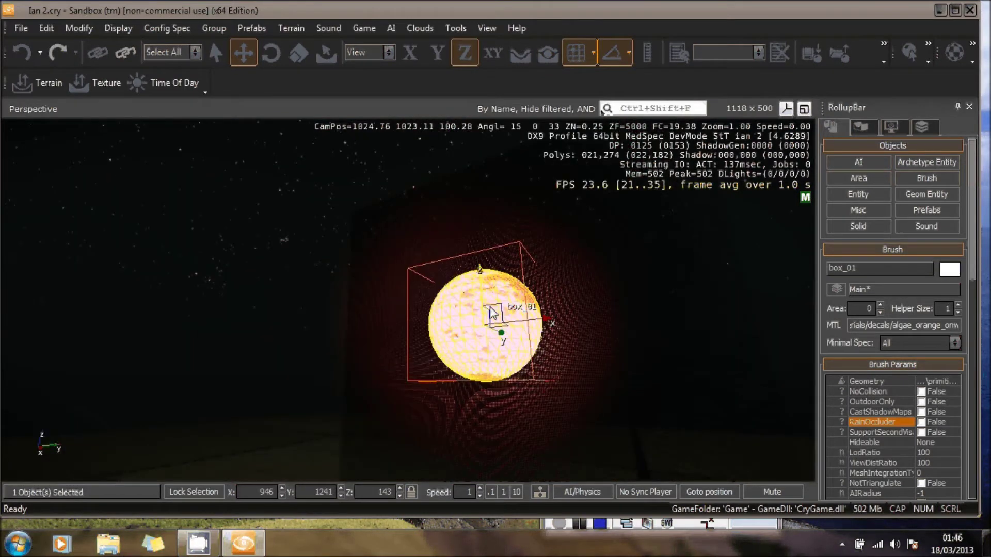
pyautogui.moveTo(491, 314); pyautogui.dragTo(467, 124)
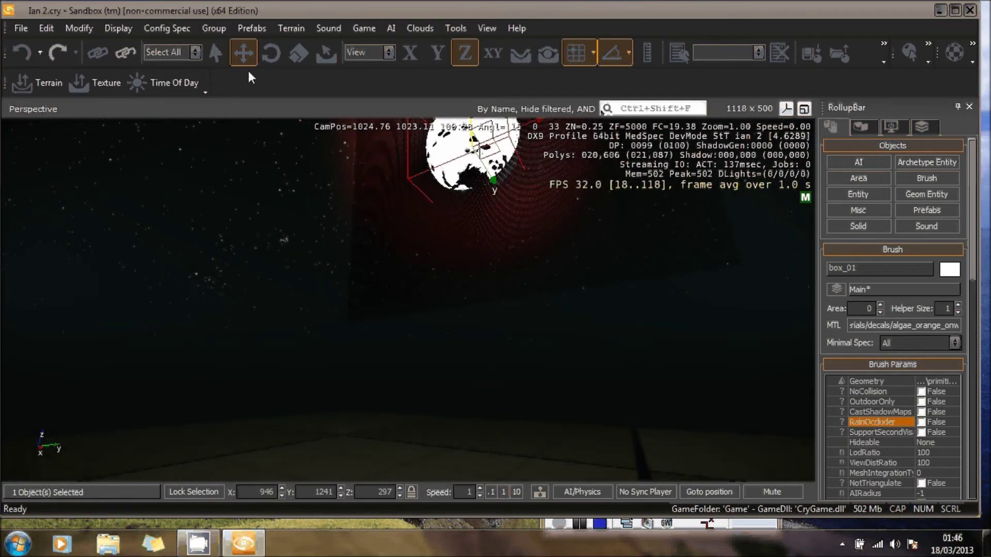
# Switch to game mode to view the glowing sun, then press Esc to return to editing.
pyautogui.click(365, 28)
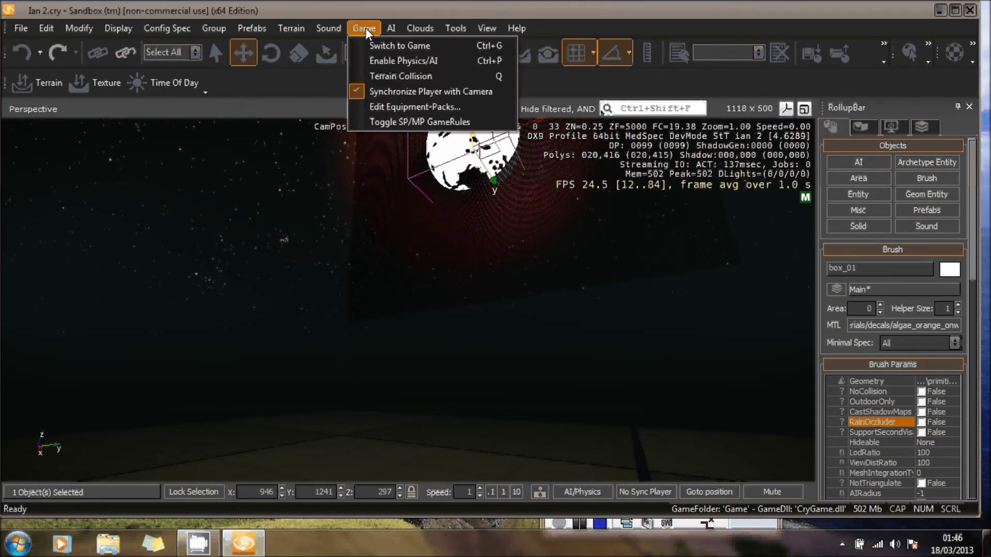
pyautogui.click(365, 28)
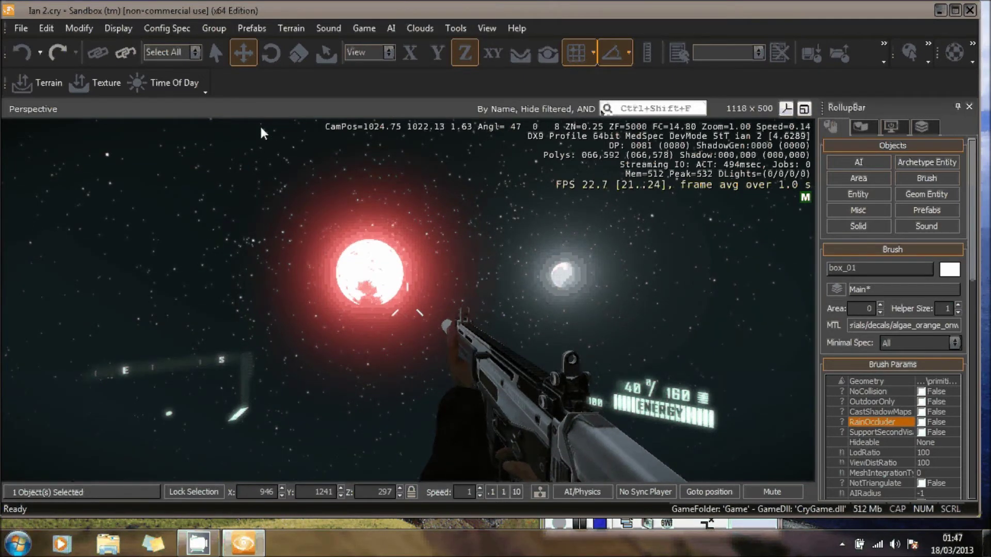
pyautogui.press('Escape')
pyautogui.click(674, 213)
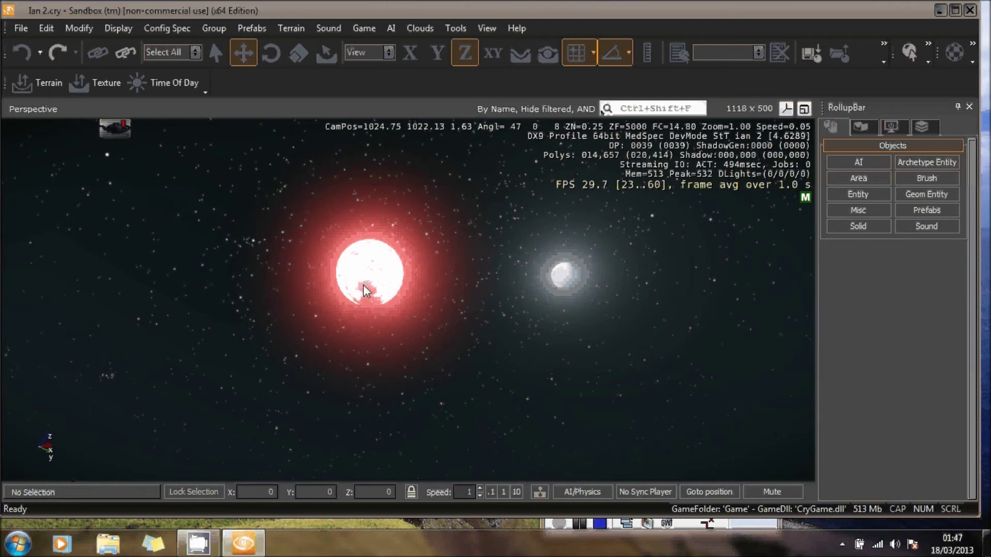
# Give the sphere's algae_orange_onwater material the Hologram shader and fabric surface type.
pyautogui.click(364, 291)
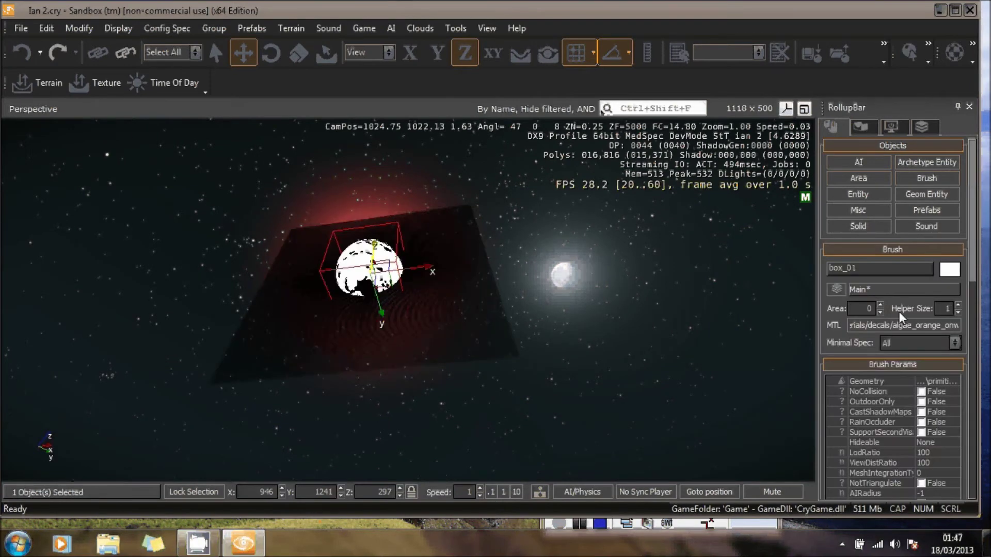
pyautogui.click(880, 320)
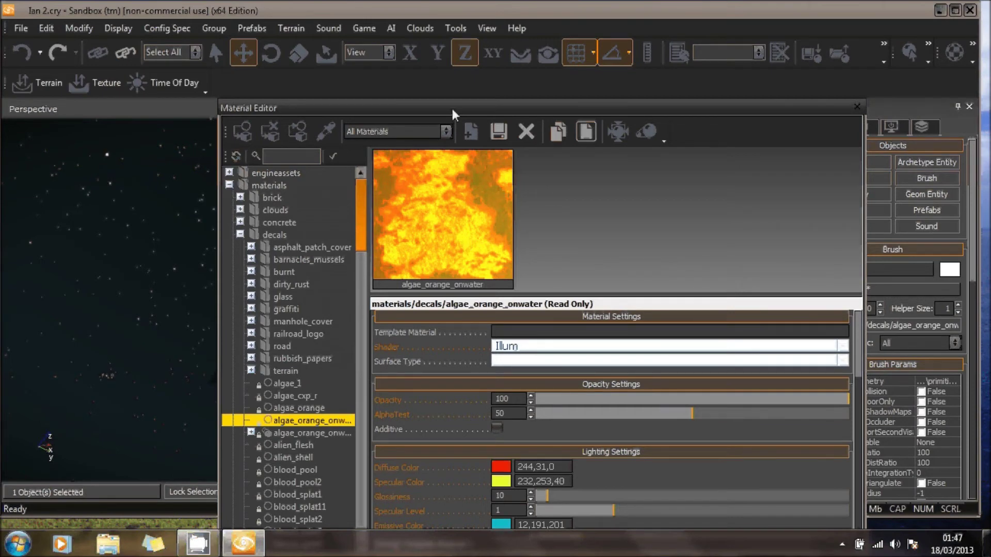
pyautogui.moveTo(452, 108); pyautogui.dragTo(797, 106)
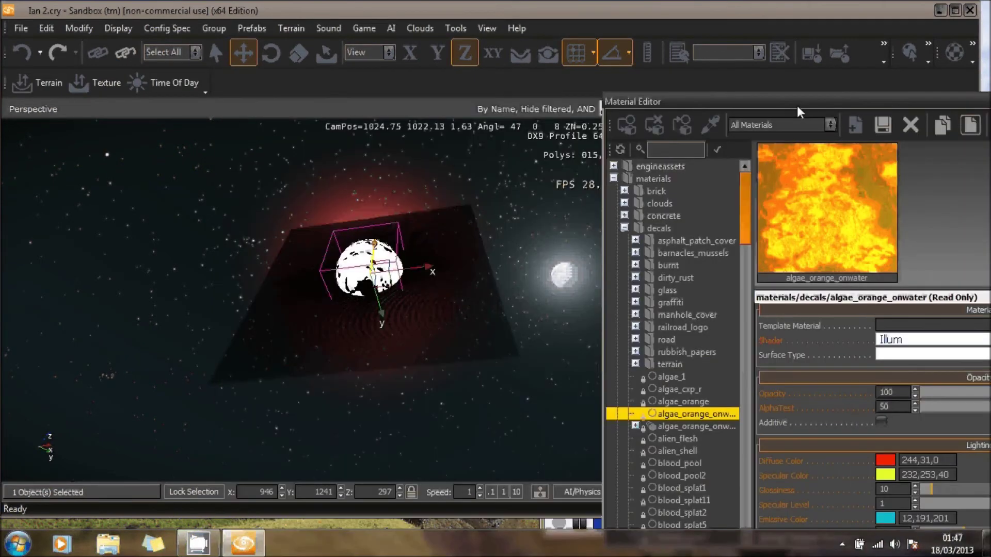
pyautogui.click(905, 343)
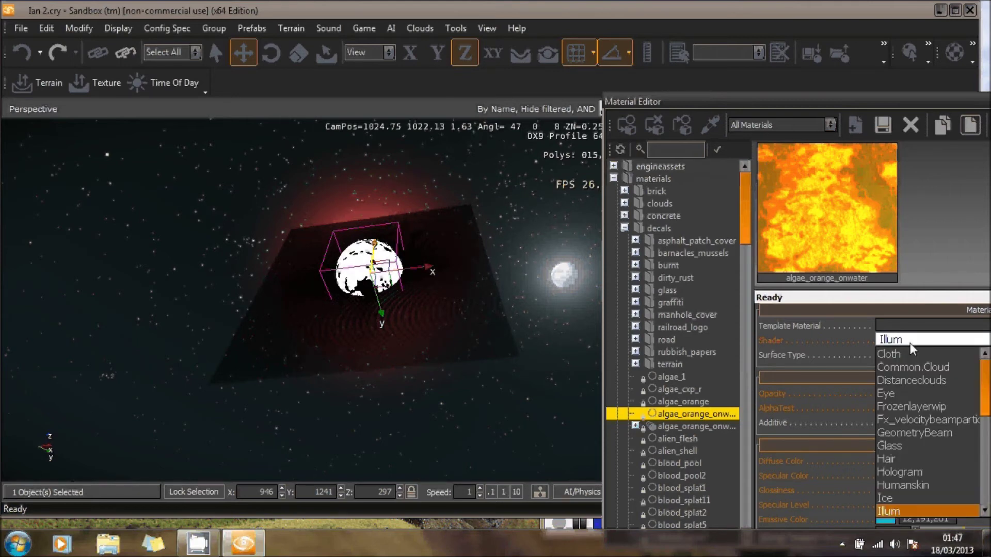
pyautogui.click(920, 476)
pyautogui.click(885, 354)
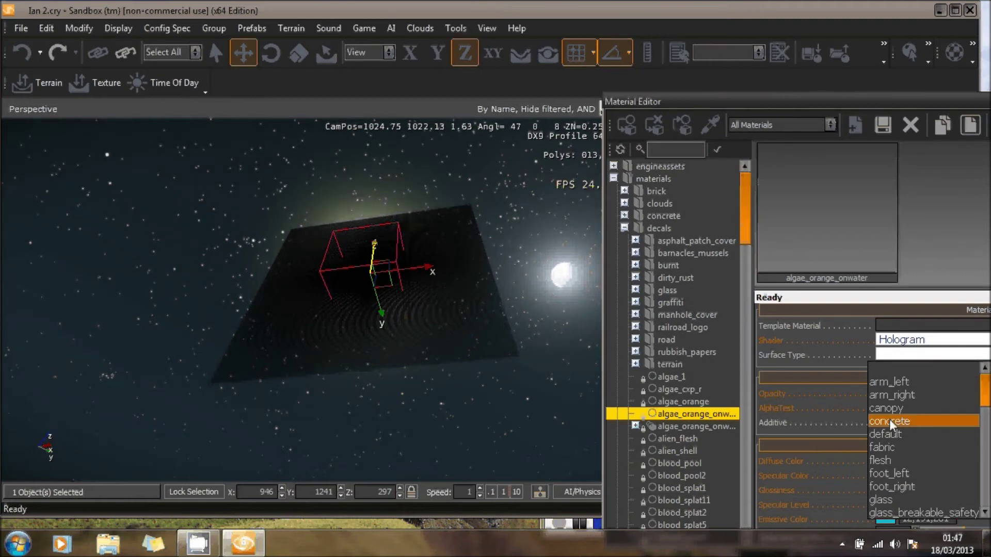
pyautogui.click(890, 446)
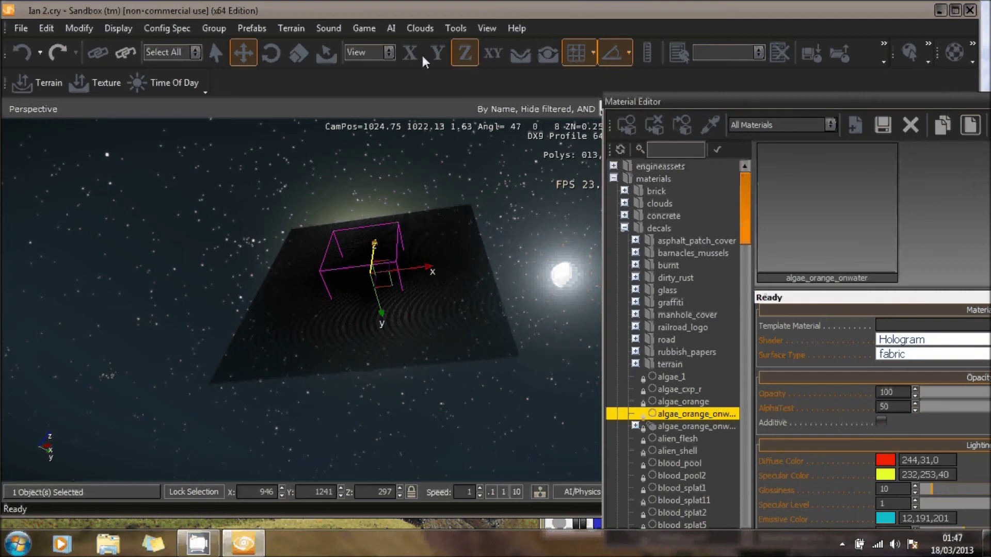
pyautogui.click(363, 28)
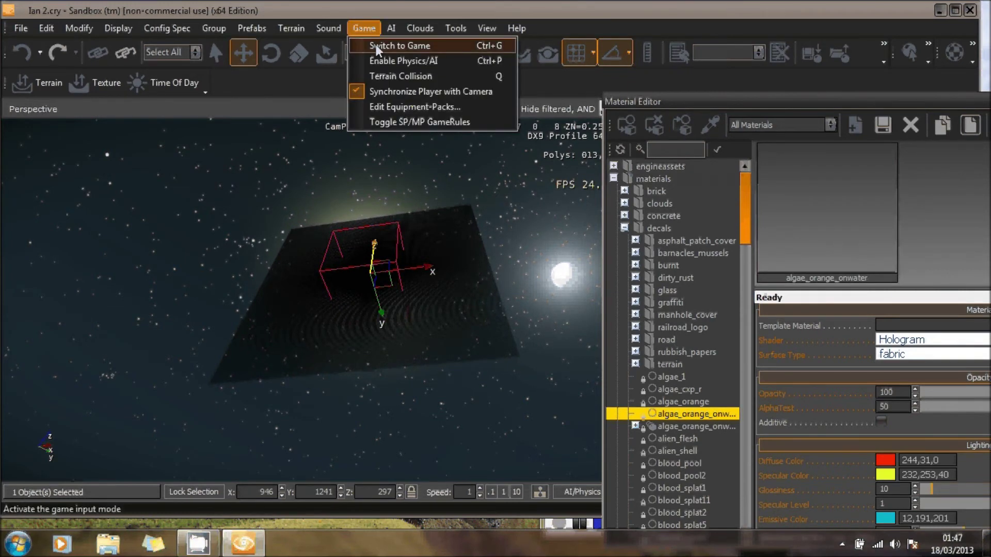
# Preview the hologram sun in game mode, then exit and rotate the view toward the sphere.
pyautogui.click(375, 45)
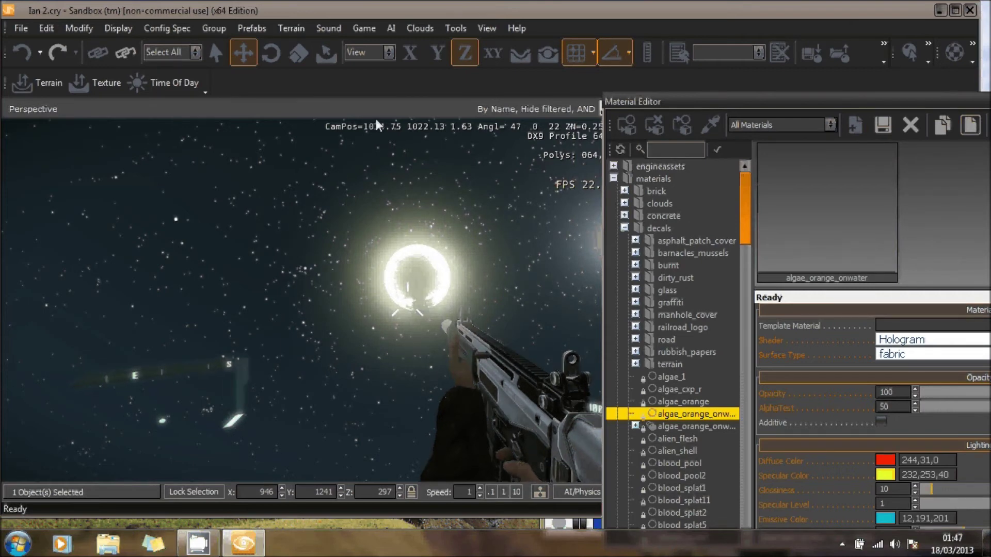
pyautogui.press('Escape')
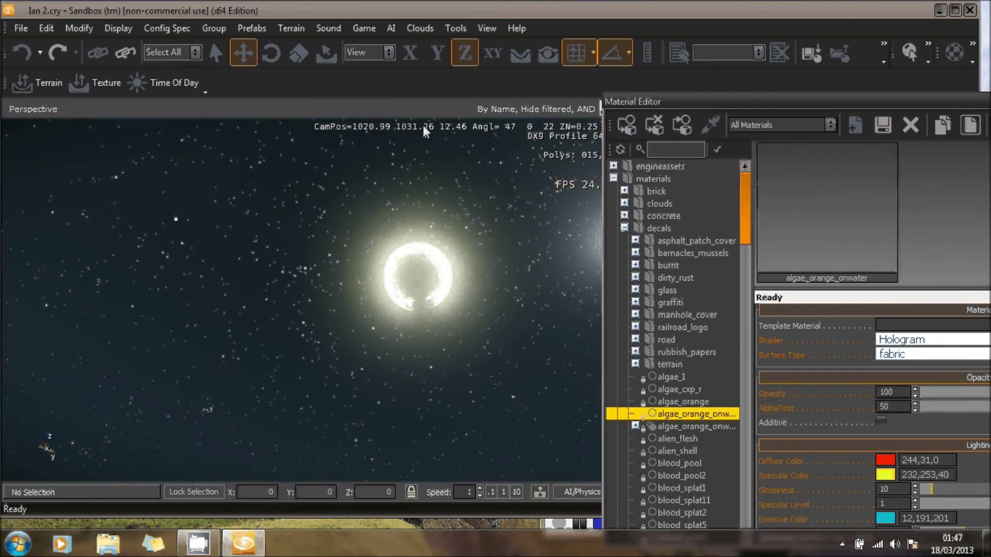
pyautogui.scroll(2, 457, 299)
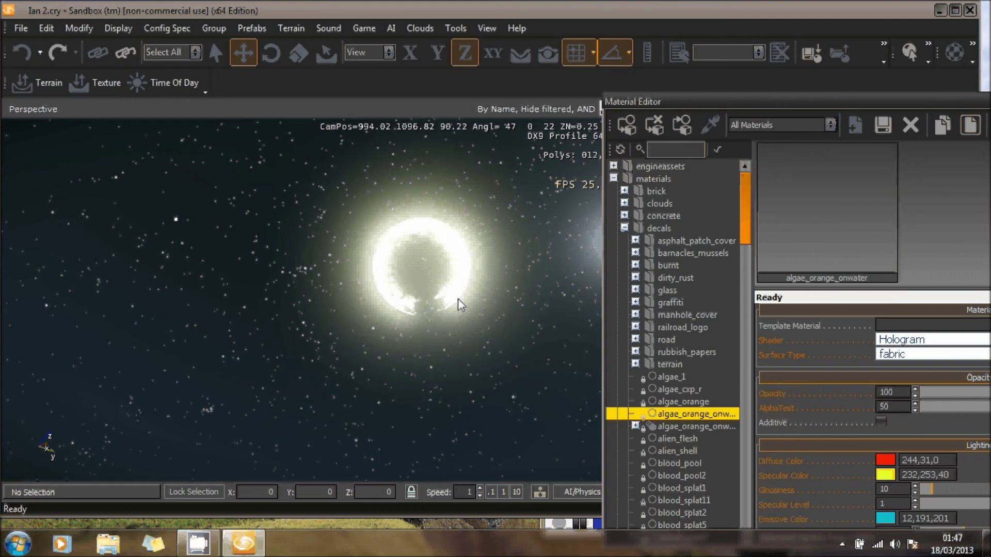
pyautogui.scroll(2, 458, 299)
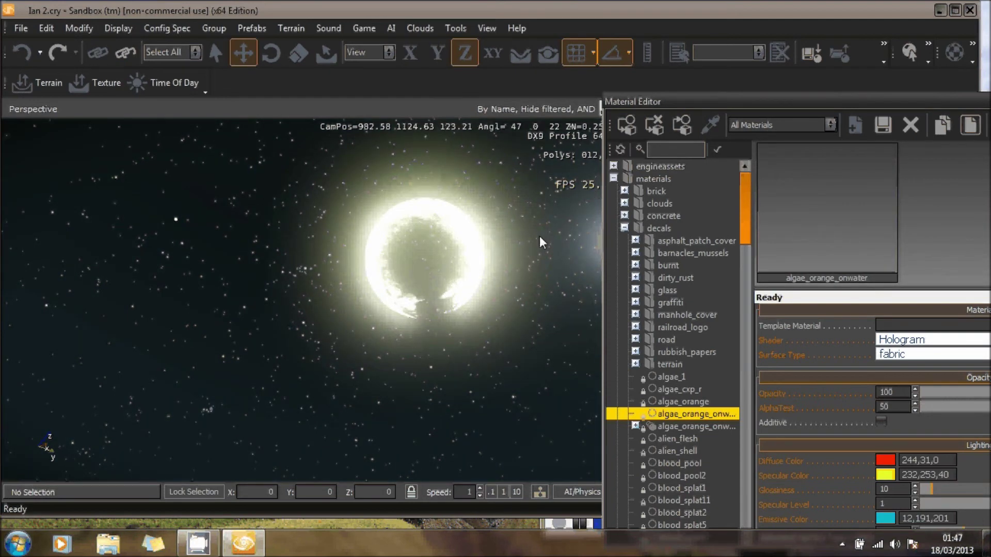
pyautogui.moveTo(539, 236); pyautogui.dragTo(547, 340, button='right')
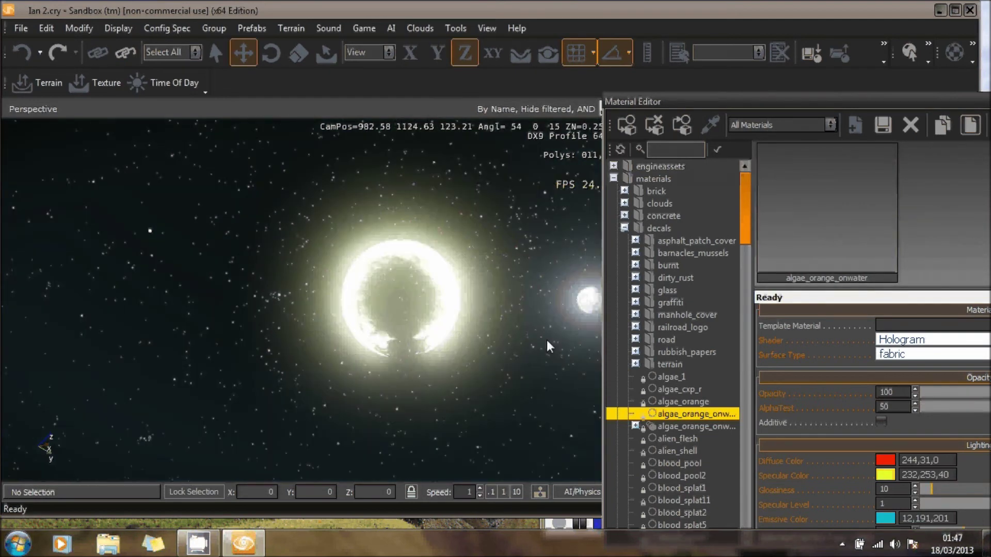
# Set the material's shader to Glass and its surface type to concrete.
pyautogui.click(927, 341)
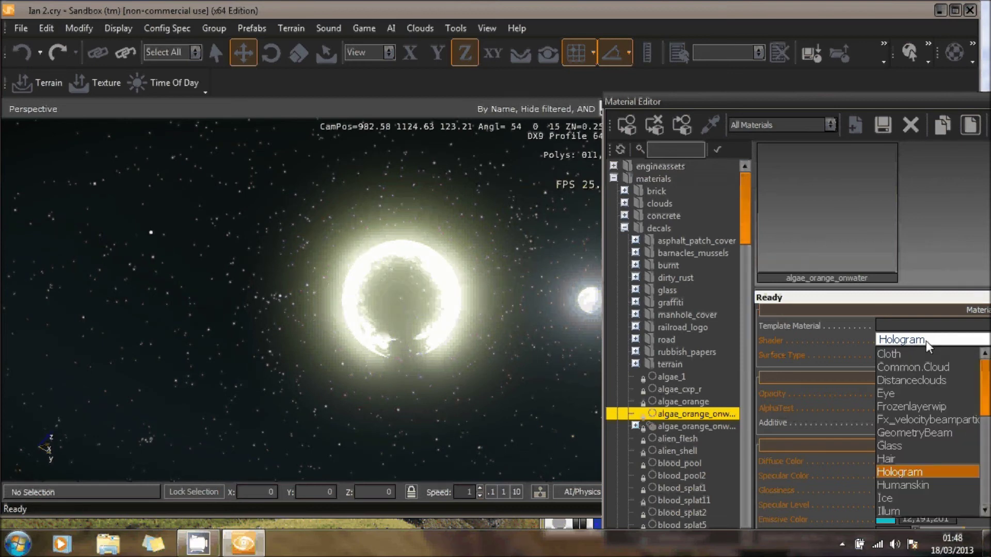
pyautogui.click(912, 446)
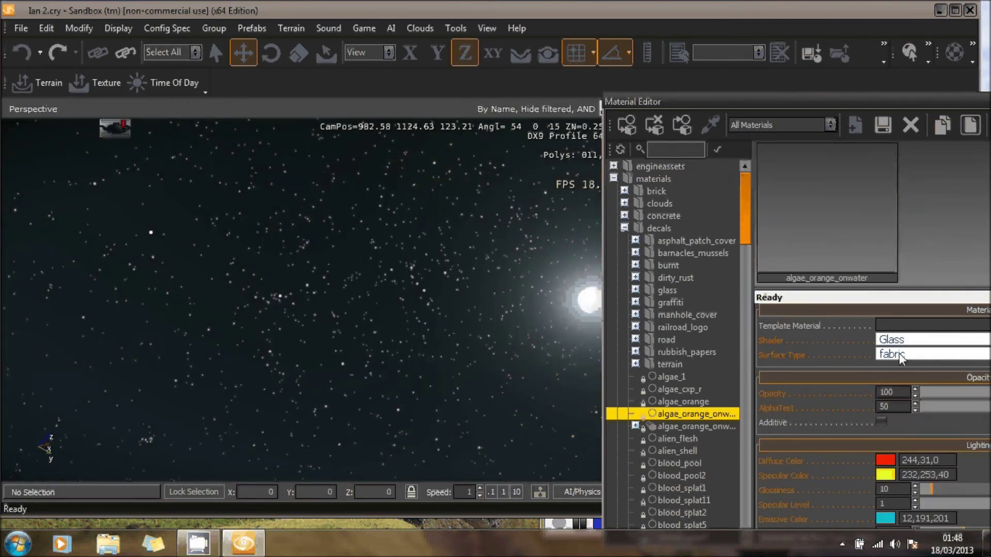
pyautogui.click(899, 354)
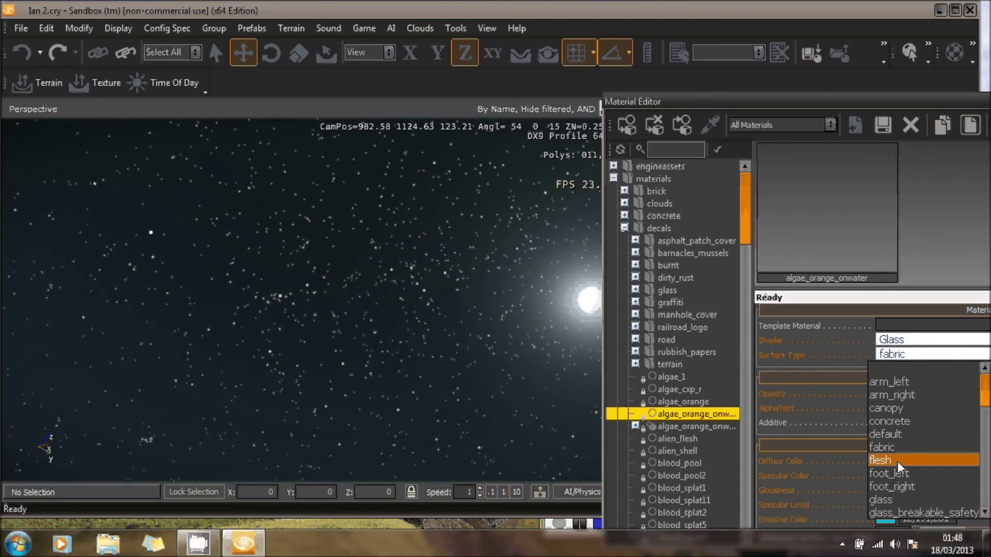
pyautogui.click(904, 420)
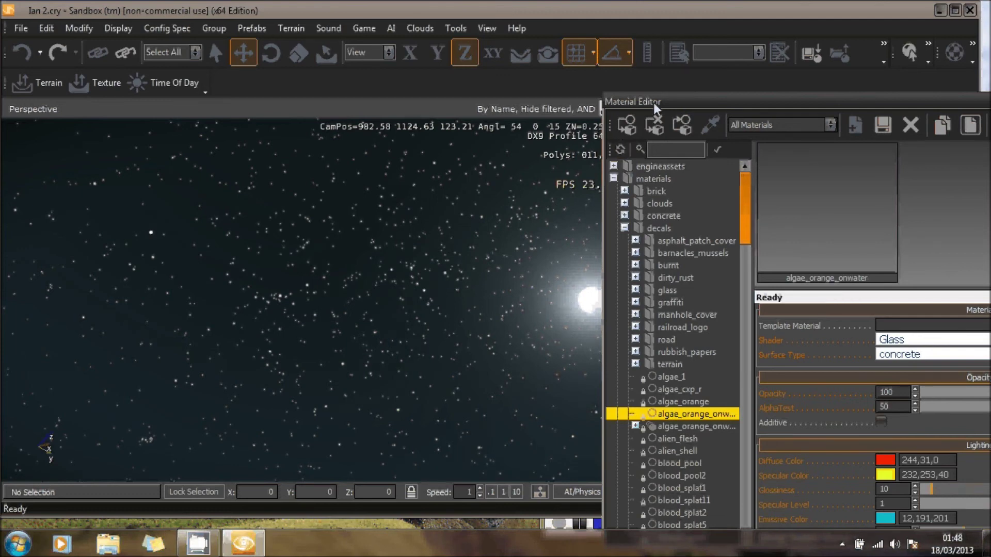
# Switch the shader to Cloth, turning the sun red, and reposition the Material Editor.
pyautogui.moveTo(653, 103)
pyautogui.mouseDown()
pyautogui.moveTo(610, 280)
pyautogui.moveTo(699, 201)
pyautogui.moveTo(644, 225)
pyautogui.mouseUp()
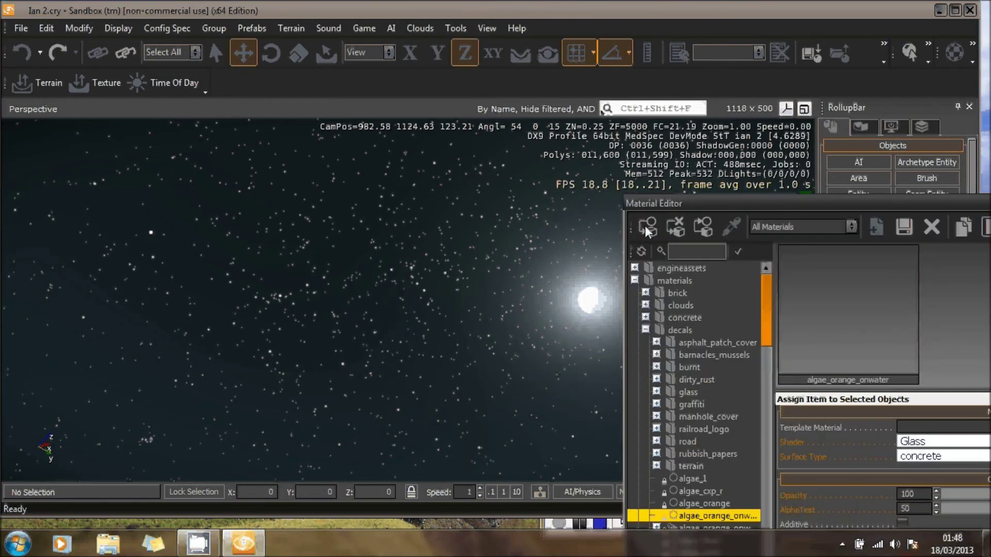
pyautogui.doubleClick(787, 207)
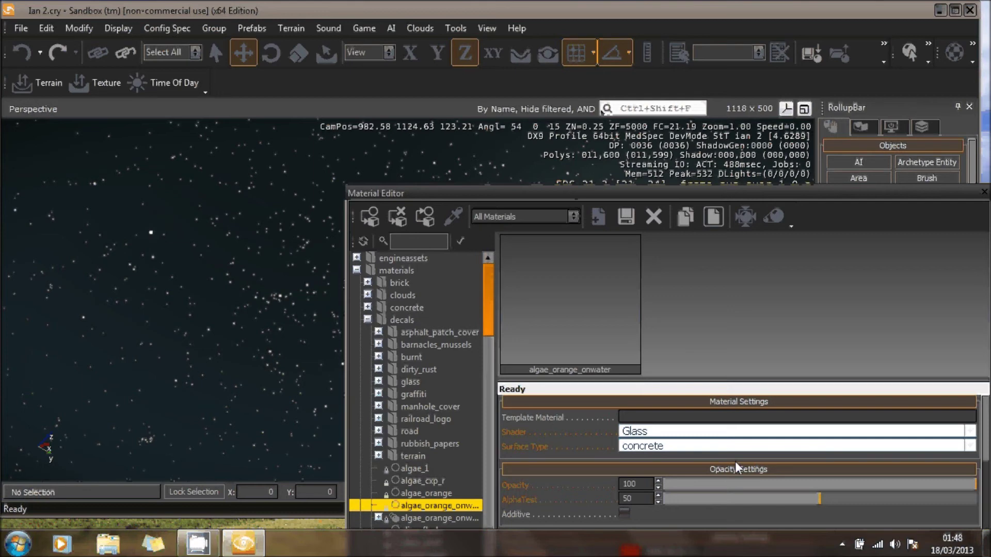
pyautogui.click(707, 433)
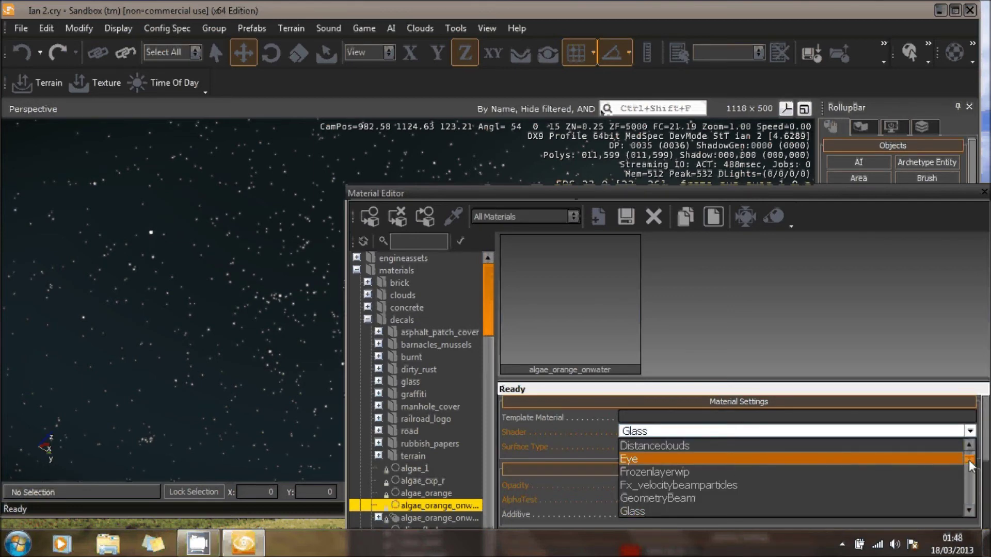
pyautogui.moveTo(970, 462); pyautogui.dragTo(676, 449)
pyautogui.click(676, 445)
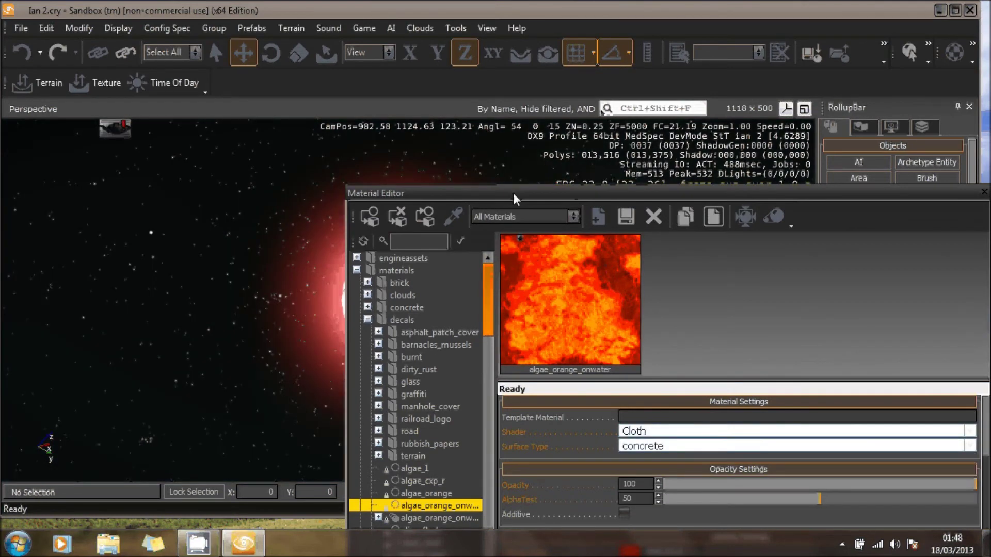
pyautogui.moveTo(514, 192); pyautogui.dragTo(755, 197)
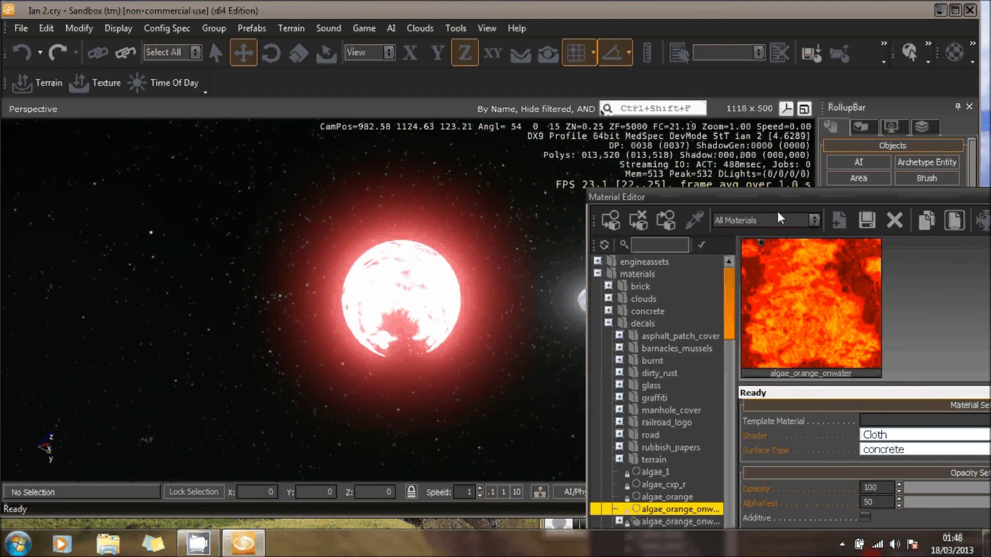
pyautogui.moveTo(777, 212); pyautogui.dragTo(671, 16)
# Try several swatches, then confirm orange RGB 231,150,14 as the diffuse colour.
pyautogui.click(763, 376)
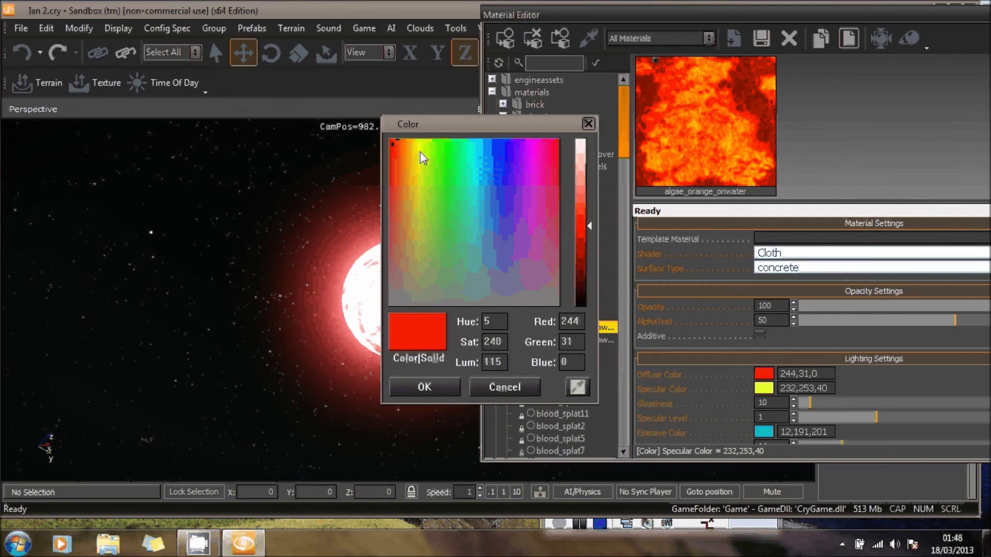
pyautogui.click(420, 152)
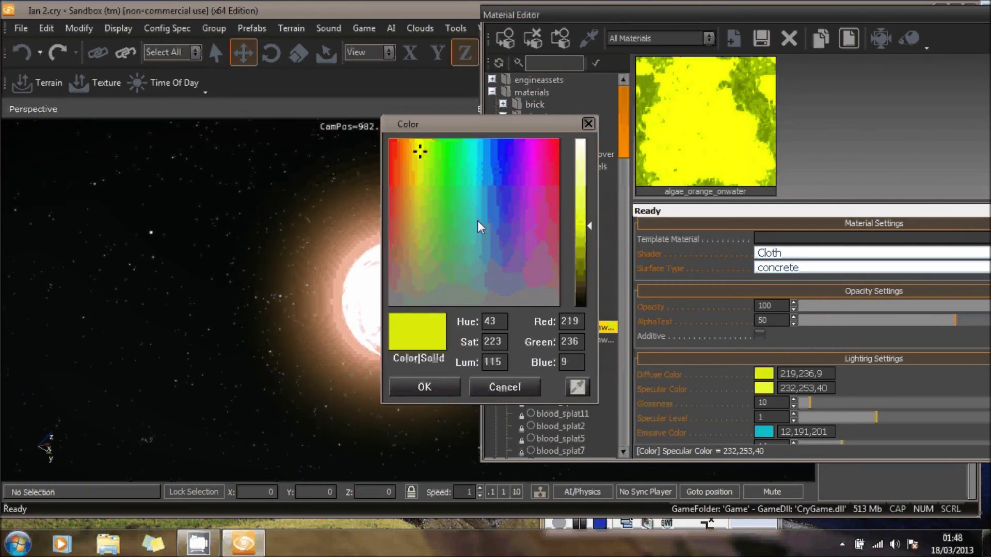
pyautogui.click(418, 177)
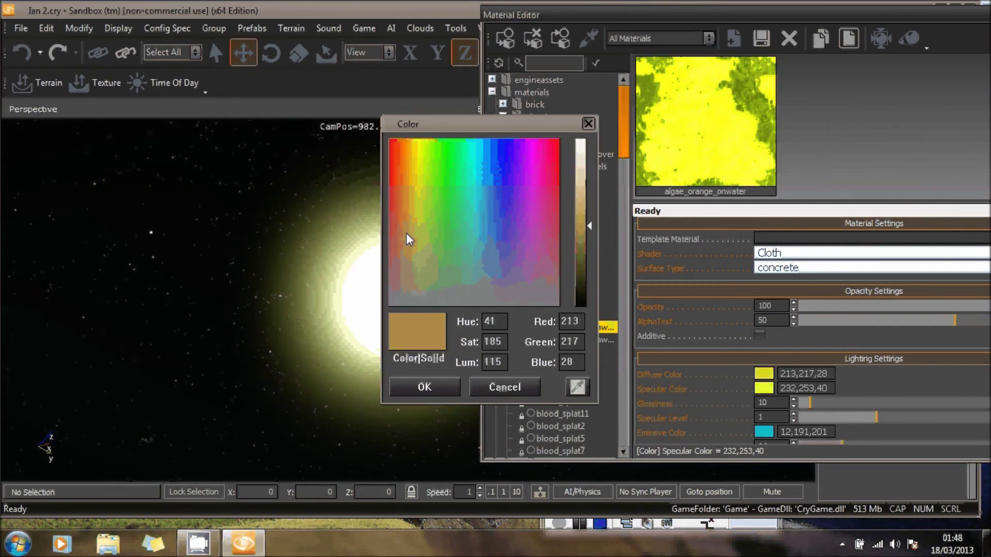
pyautogui.click(397, 152)
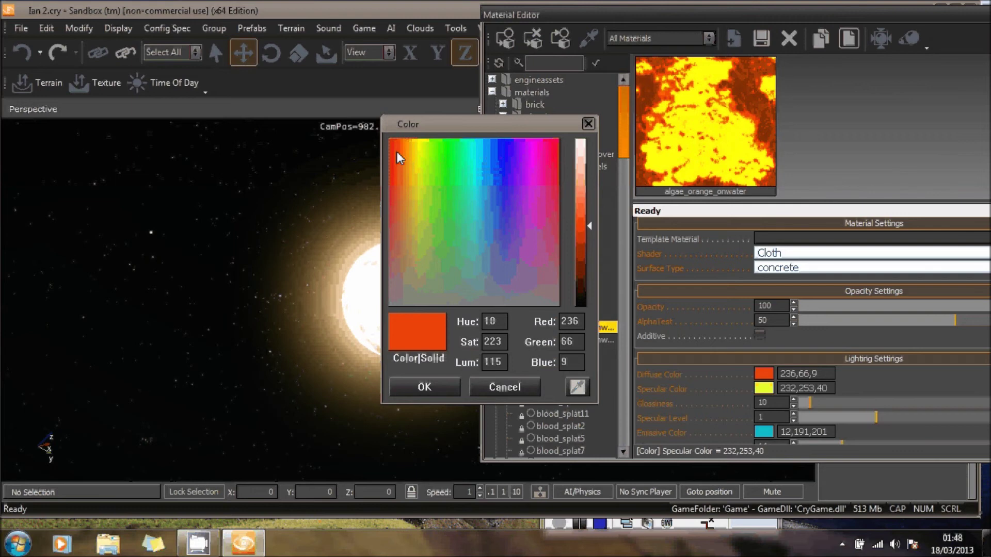
pyautogui.click(407, 159)
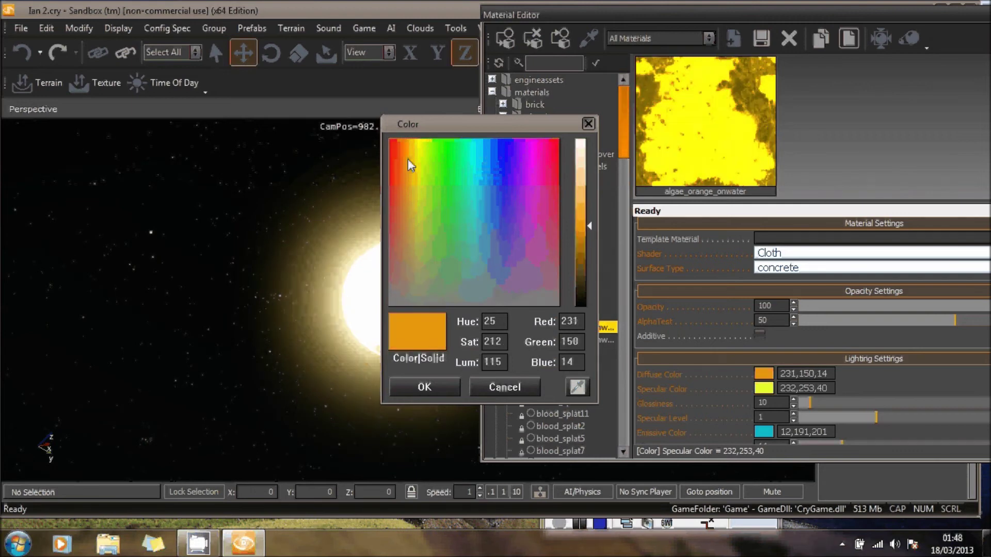
pyautogui.click(433, 381)
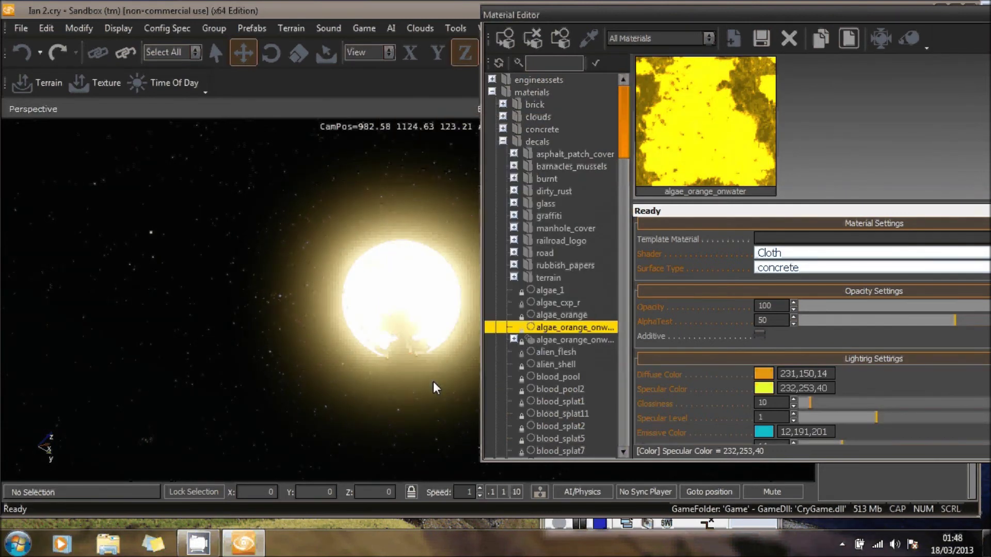
# Set the specular colour to red (251,43,43).
pyautogui.click(768, 385)
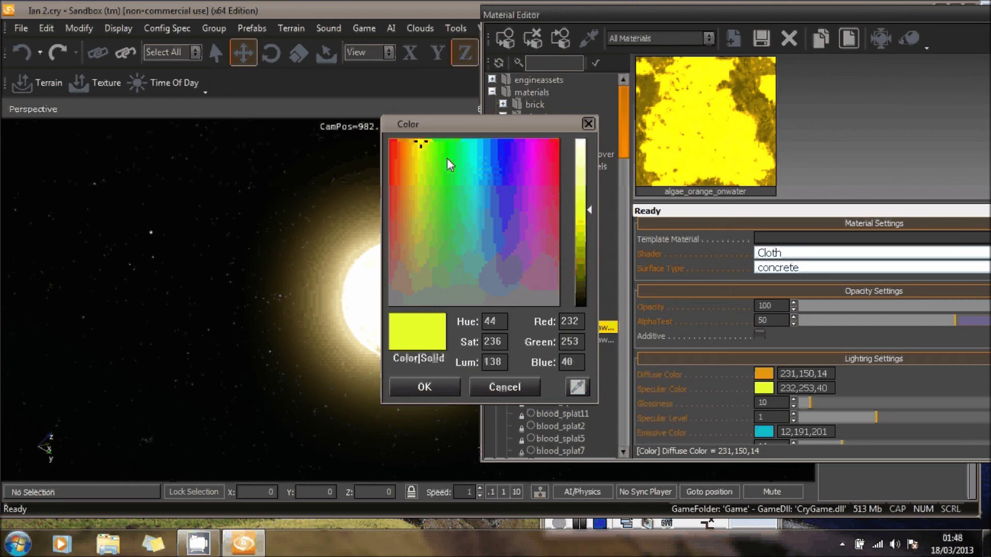
pyautogui.click(422, 147)
pyautogui.moveTo(422, 147); pyautogui.dragTo(390, 151)
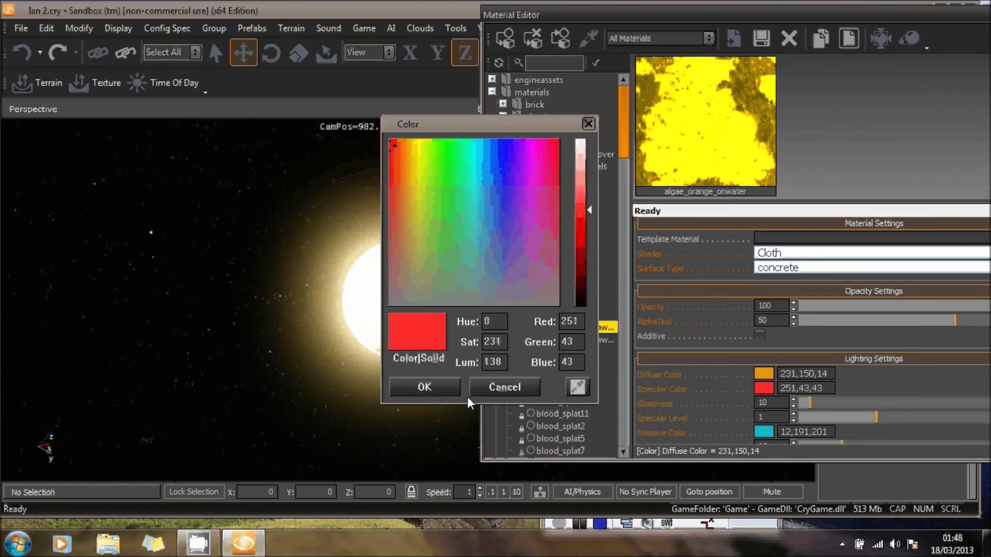
pyautogui.press('Return')
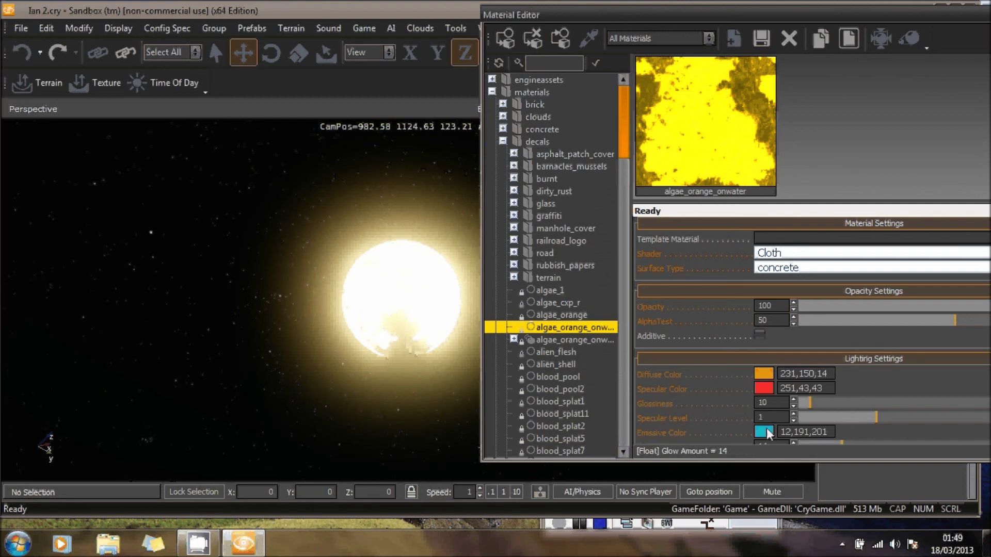
# Set the emissive colour to dark red (180,33,33).
pyautogui.click(766, 435)
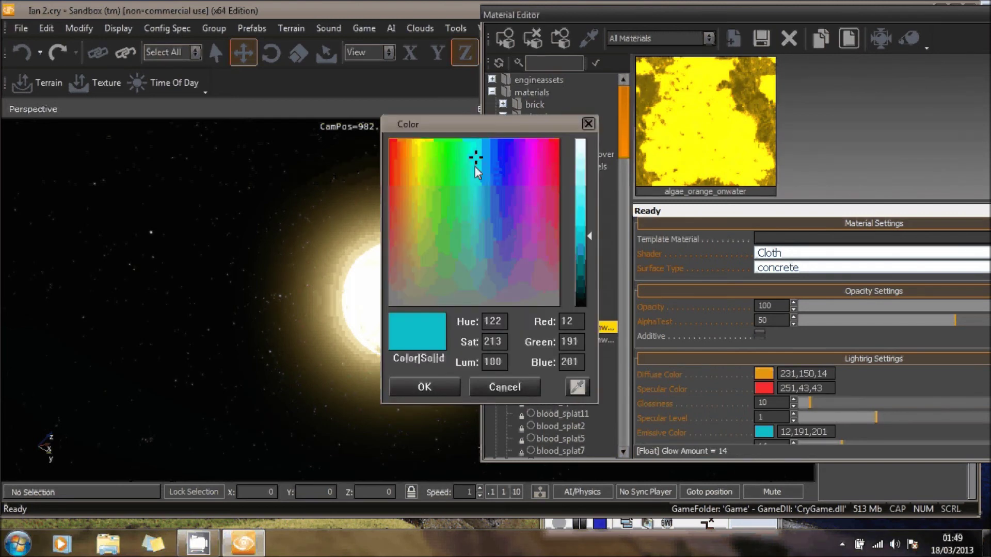
pyautogui.click(547, 158)
pyautogui.click(439, 233)
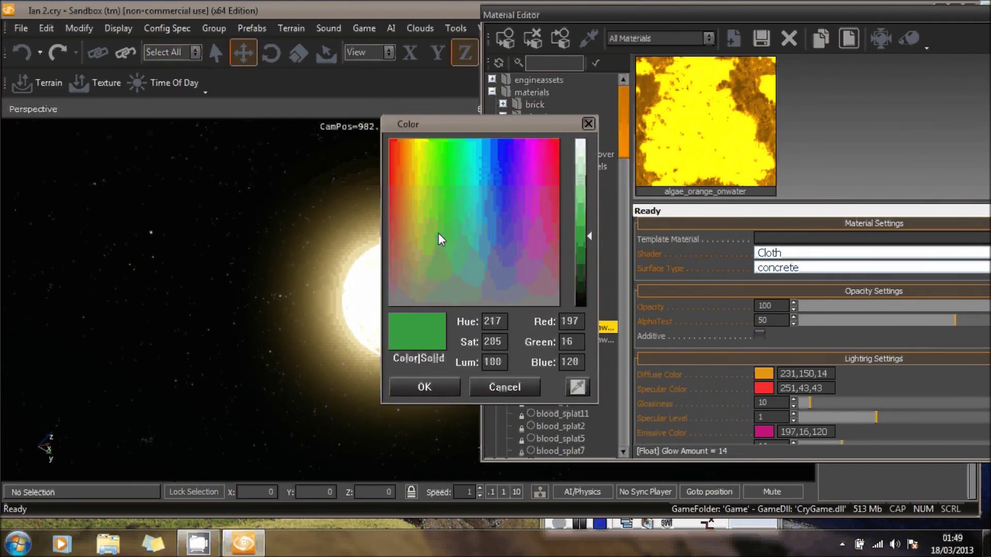
pyautogui.click(391, 190)
pyautogui.press('Return')
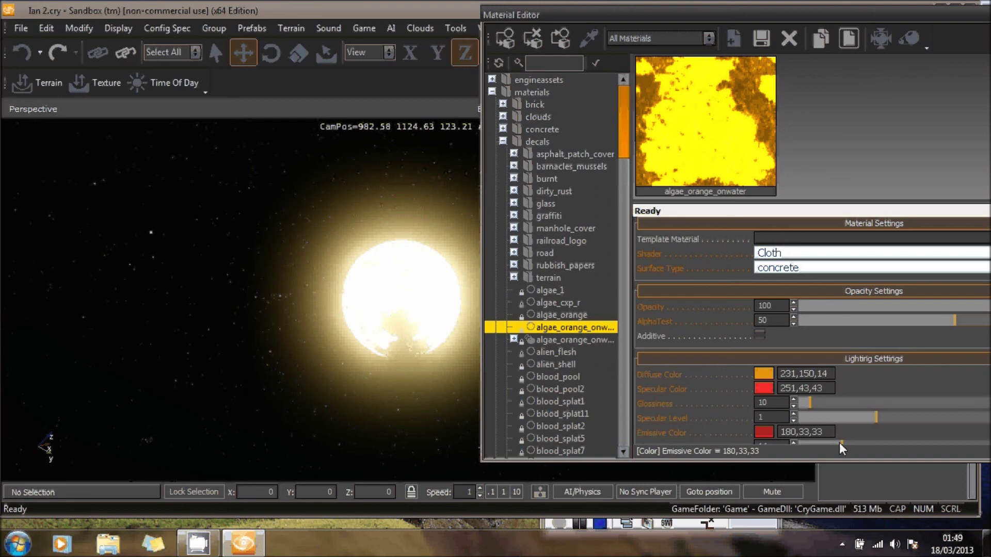
# Lower the Glow Amount slider and close the Material Editor.
pyautogui.moveTo(839, 442)
pyautogui.mouseDown()
pyautogui.moveTo(825, 442)
pyautogui.moveTo(955, 450)
pyautogui.mouseUp()
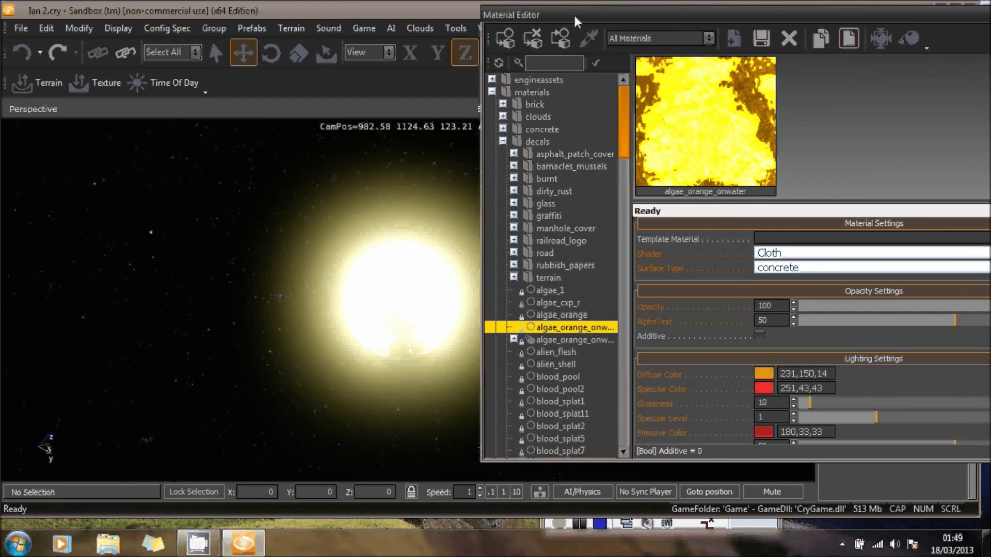
pyautogui.moveTo(573, 13); pyautogui.dragTo(307, 14)
pyautogui.click(825, 16)
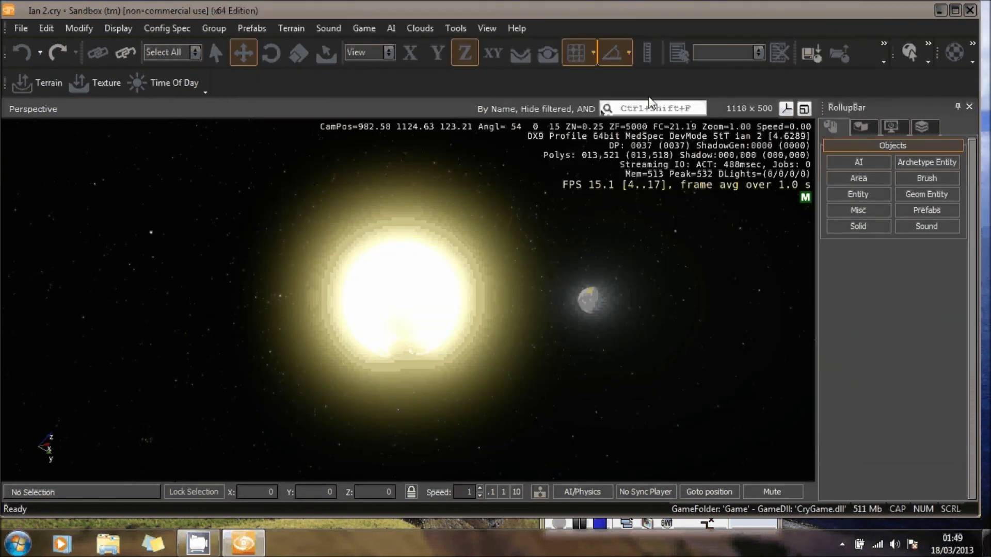
# Play the scene via Game > Switch to Game, exit with Esc, then tilt the view toward the sun.
pyautogui.click(362, 28)
pyautogui.click(376, 48)
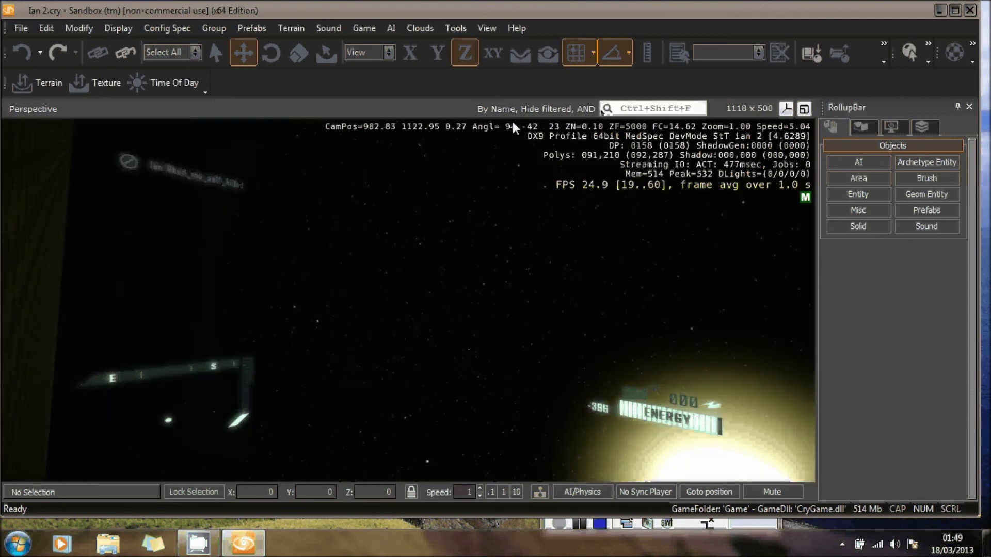
pyautogui.press('Escape')
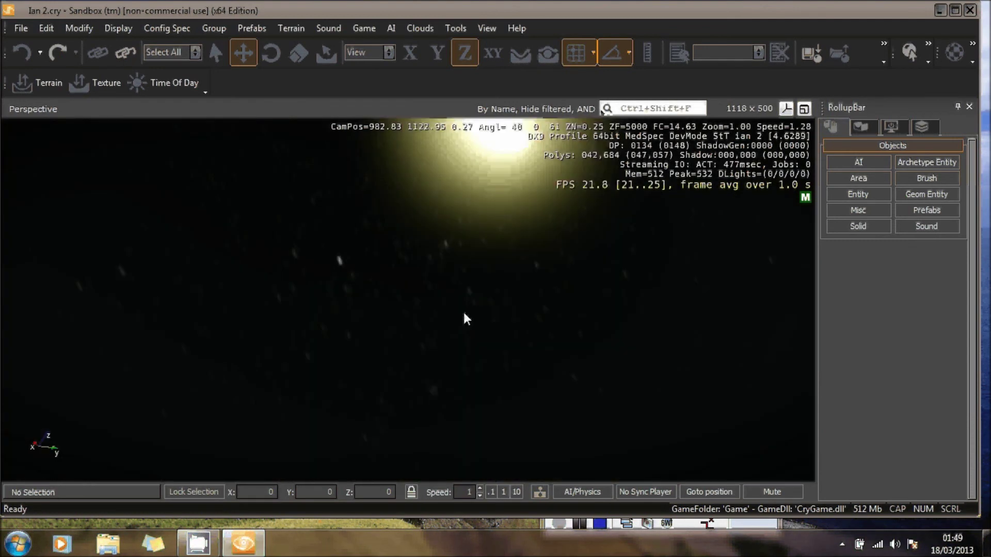
pyautogui.moveTo(464, 312); pyautogui.dragTo(461, 295, button='right')
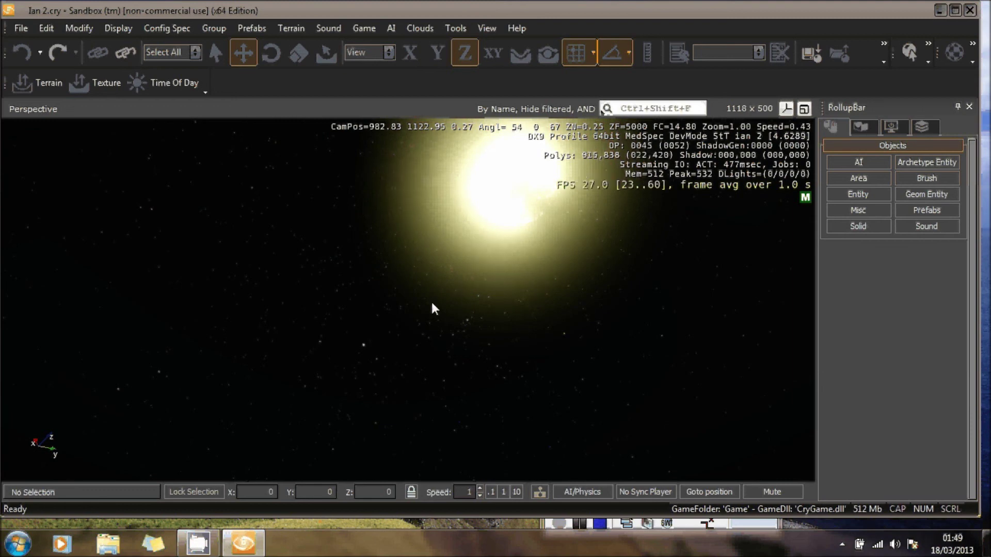